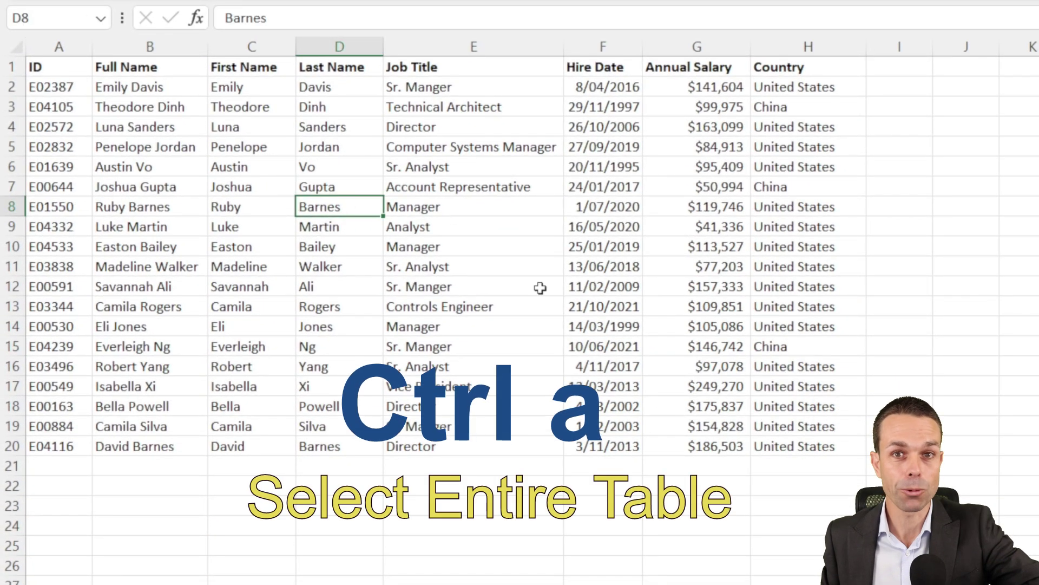
# Select the employee range A1:H20 with Ctrl+A, then reselect it from cell E8 with Ctrl+Shift+Space.
pyautogui.hotkey('ctrl', 'a')
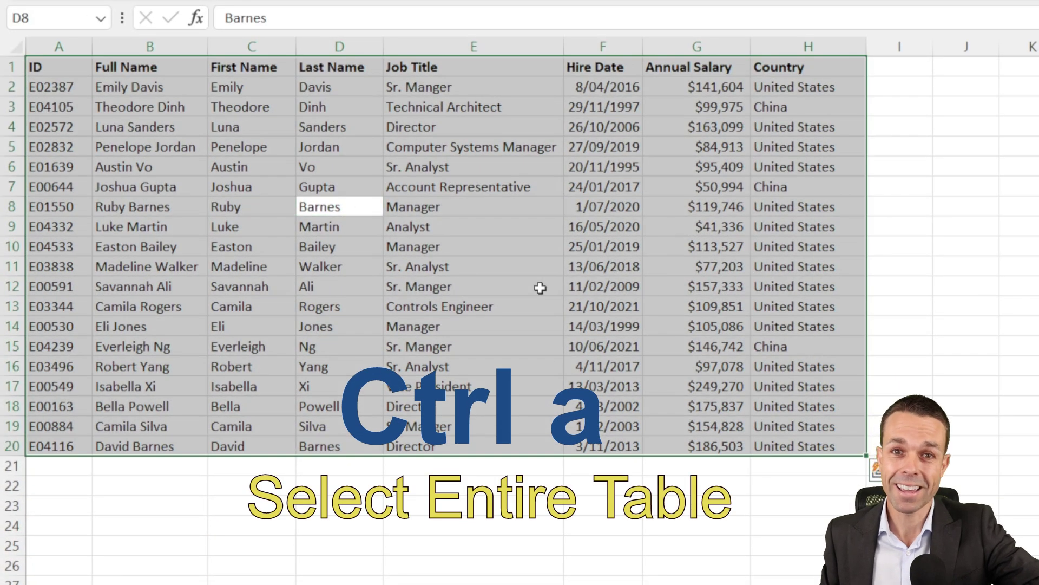
pyautogui.click(419, 213)
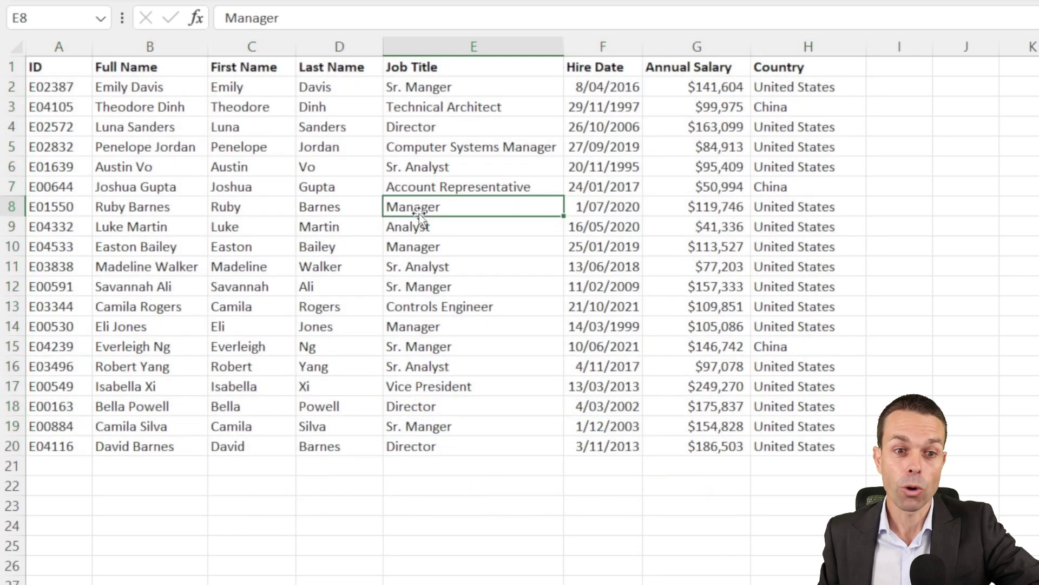
pyautogui.hotkey('ctrl', 'shift', 'space')
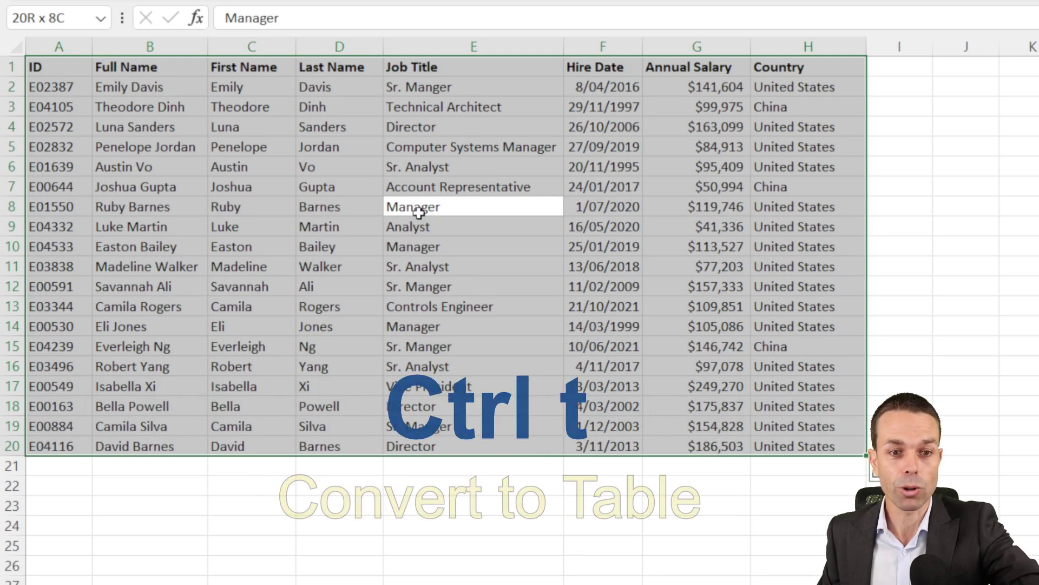
# Convert $A$1:$H$20 into a table with headers, then toggle header filters with Ctrl+Shift+L.
pyautogui.hotkey('ctrl', 't')
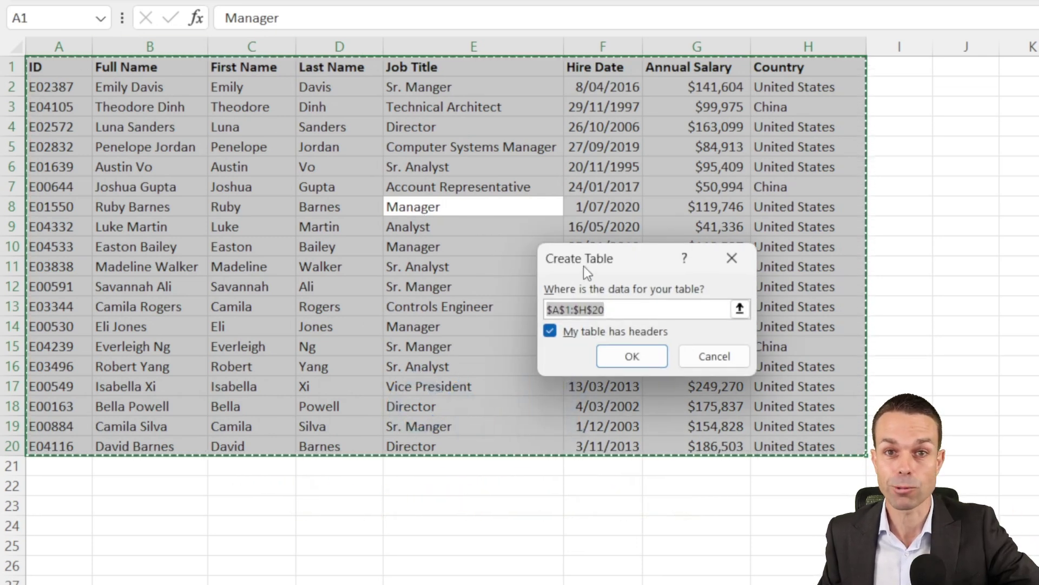
pyautogui.click(632, 357)
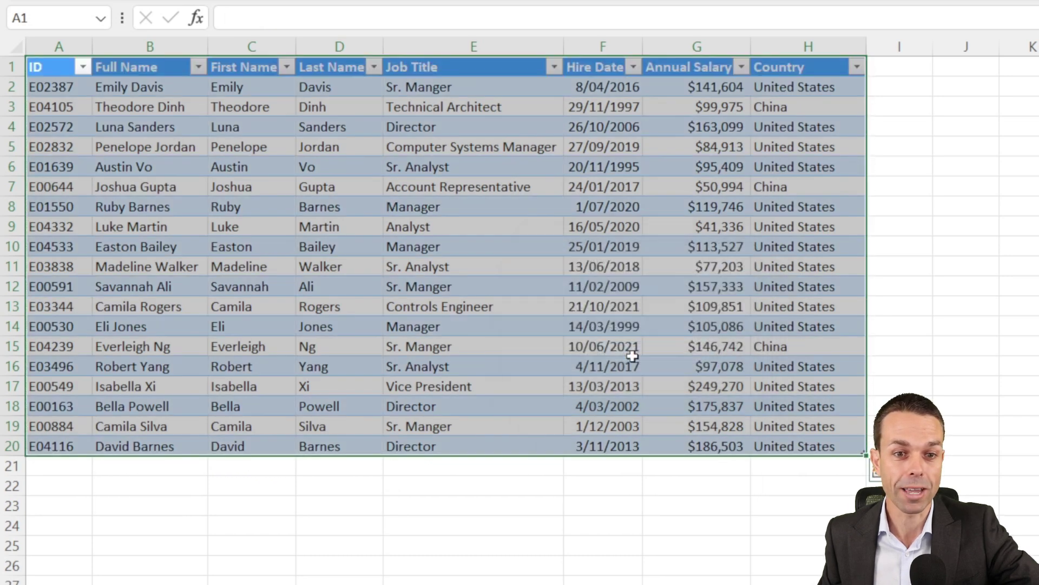
pyautogui.click(768, 260)
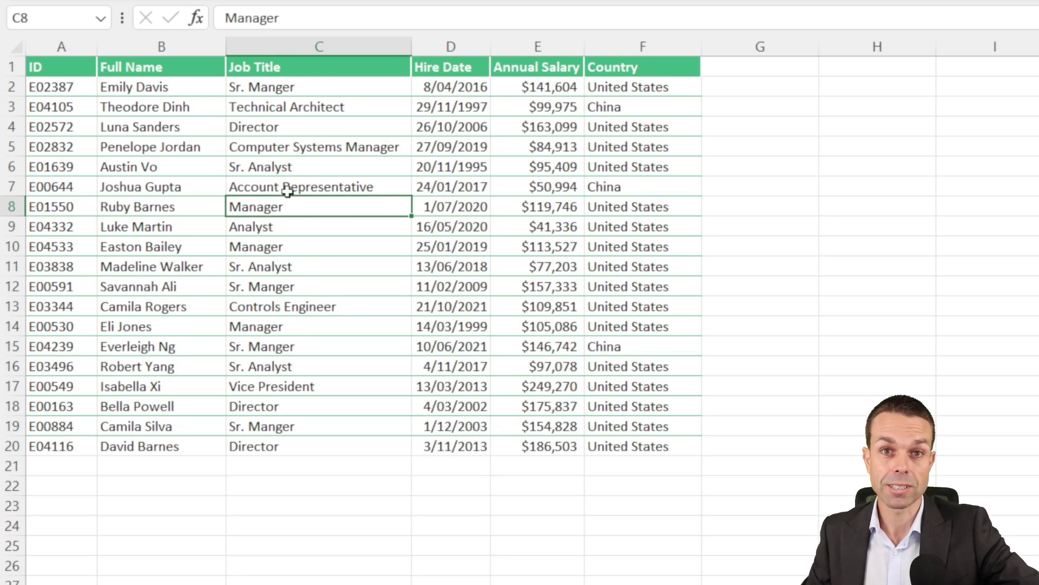
pyautogui.hotkey('ctrl', 'shift', 'l')
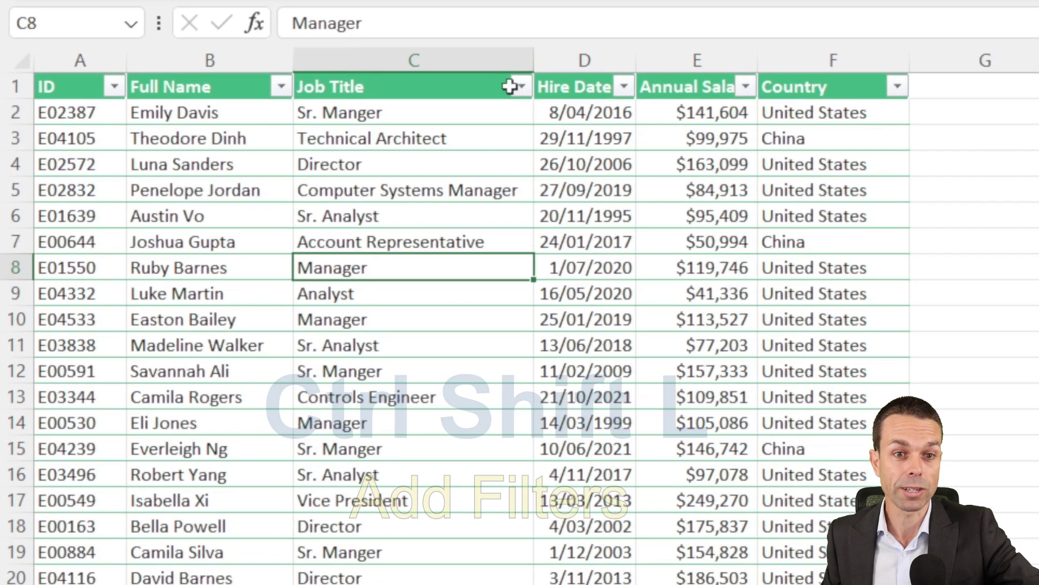
# Open the Job Title filter, cancel it without changes, and select cell E7.
pyautogui.click(557, 92)
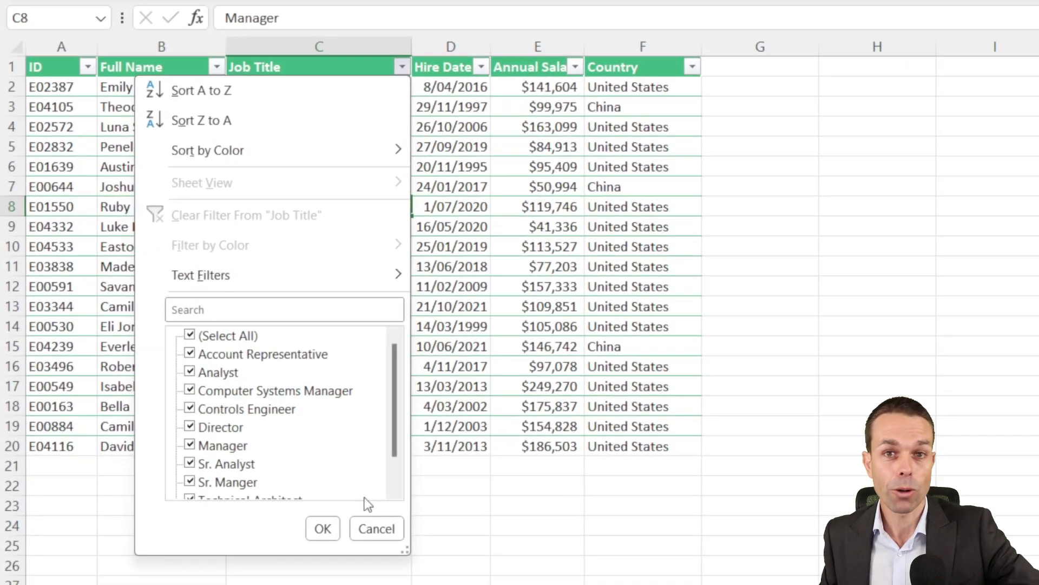
pyautogui.click(376, 528)
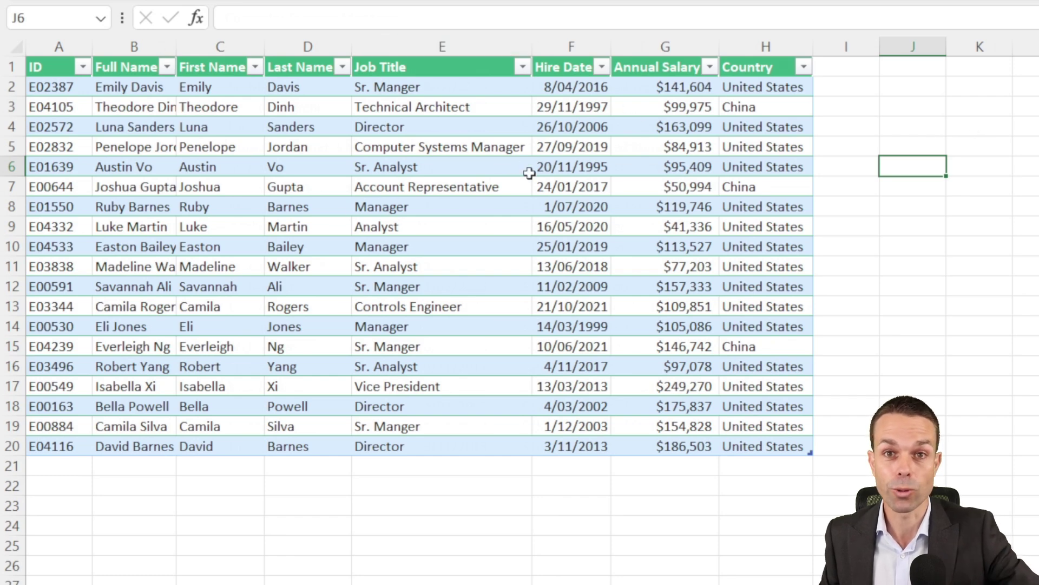
pyautogui.click(424, 193)
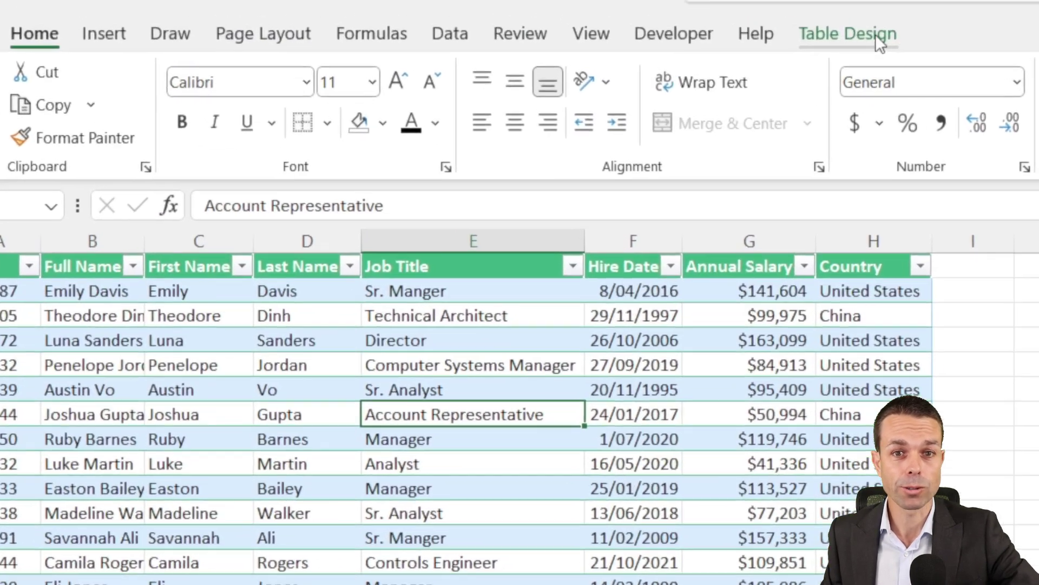
# Insert a slicer for the Job Title field from Table Design.
pyautogui.click(743, 22)
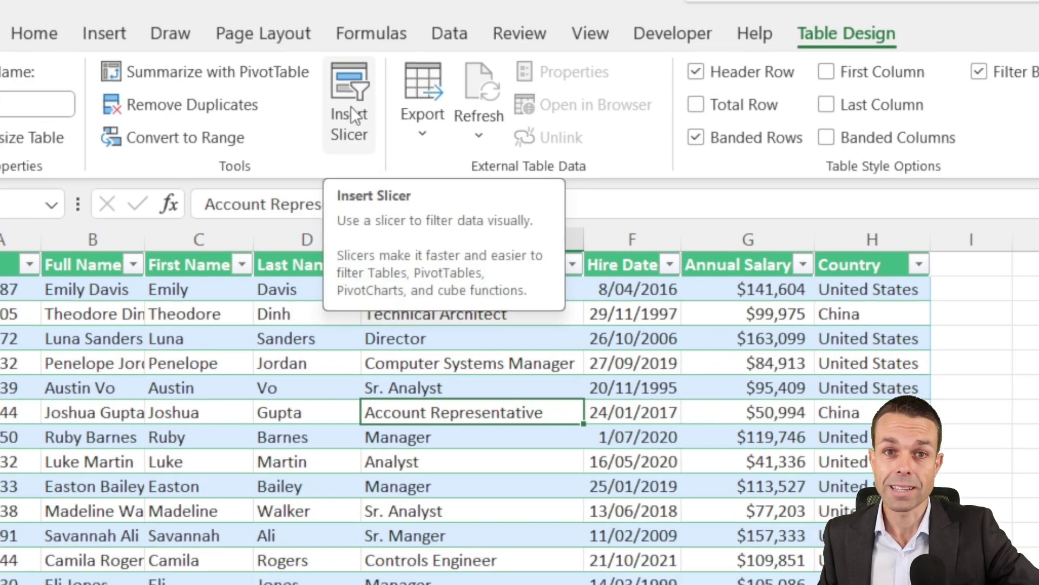
pyautogui.click(352, 116)
pyautogui.moveTo(666, 306); pyautogui.dragTo(915, 305)
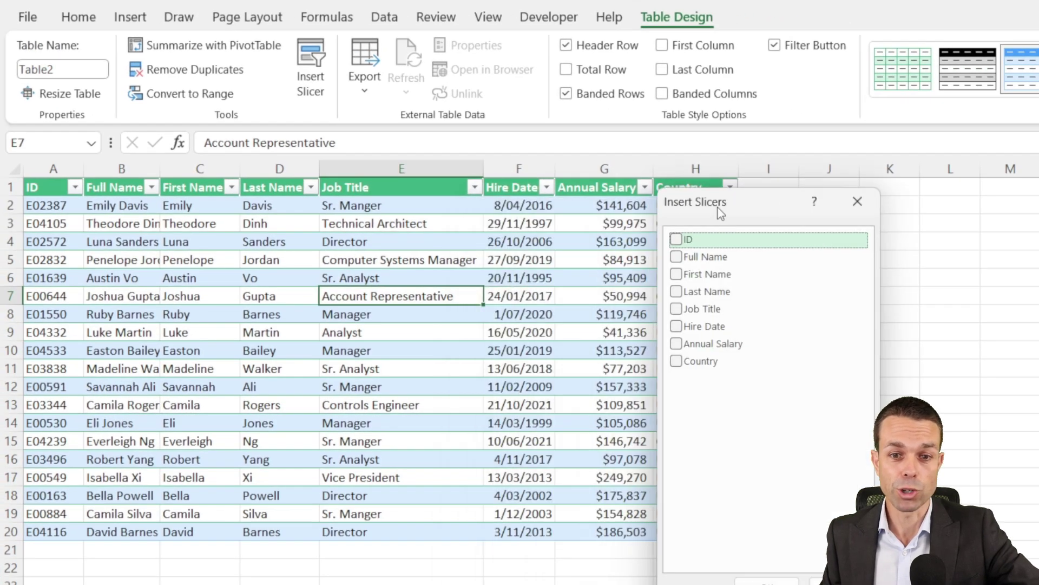
pyautogui.moveTo(720, 213); pyautogui.dragTo(826, 214)
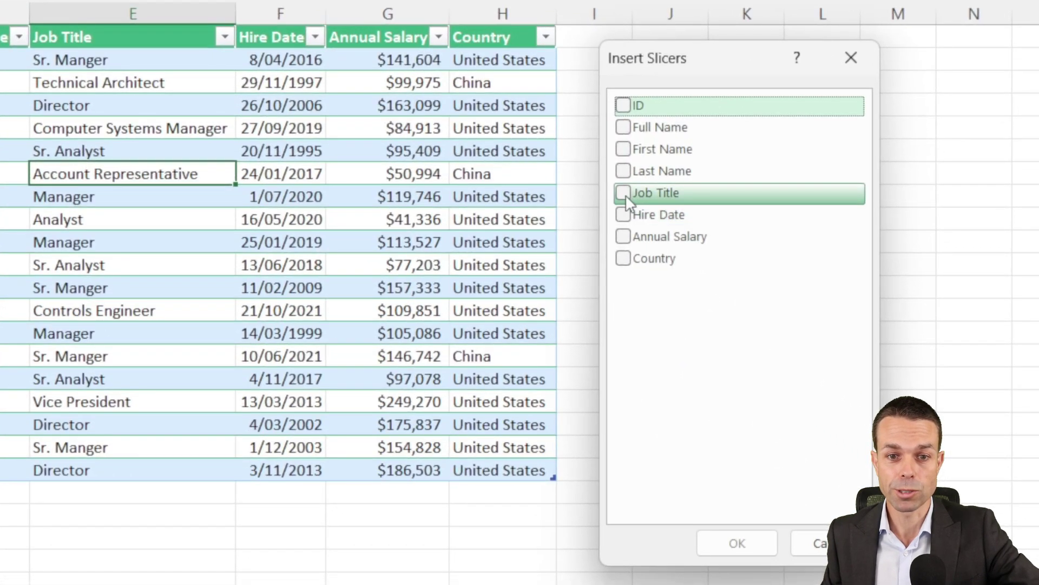
pyautogui.click(624, 193)
pyautogui.click(735, 542)
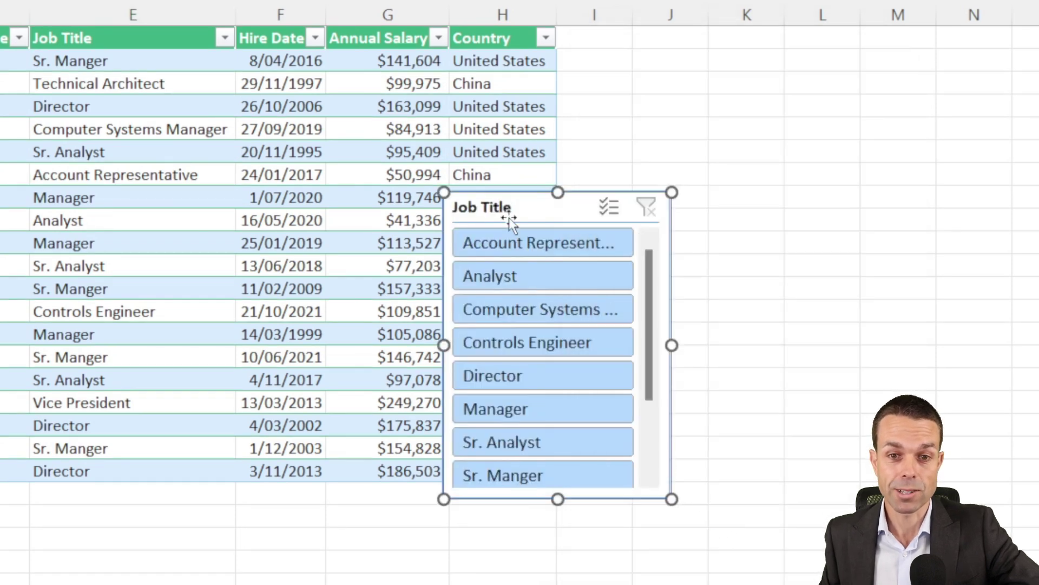
# Move and enlarge the slicer, then filter by each job title, Account Representative through Sr. Manger.
pyautogui.moveTo(509, 219); pyautogui.dragTo(645, 66)
pyautogui.moveTo(809, 353); pyautogui.dragTo(831, 475)
pyautogui.click(704, 103)
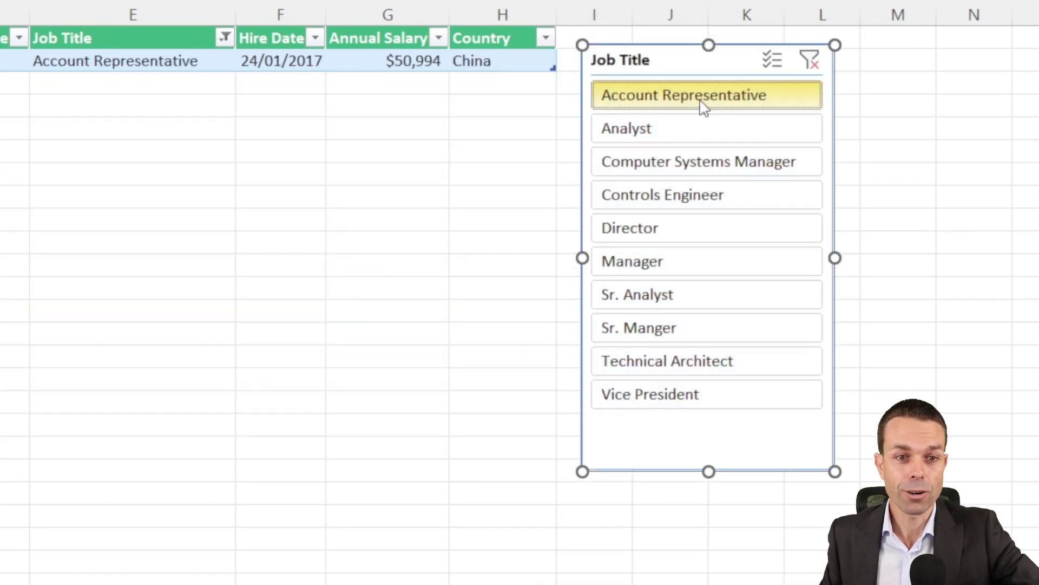
pyautogui.click(758, 136)
pyautogui.click(667, 165)
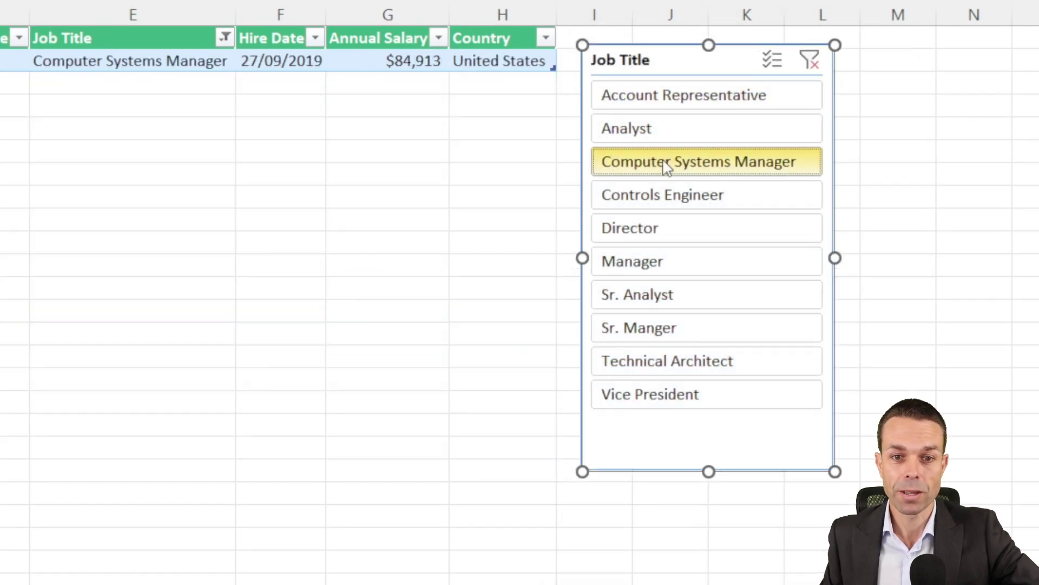
pyautogui.click(687, 197)
pyautogui.click(656, 228)
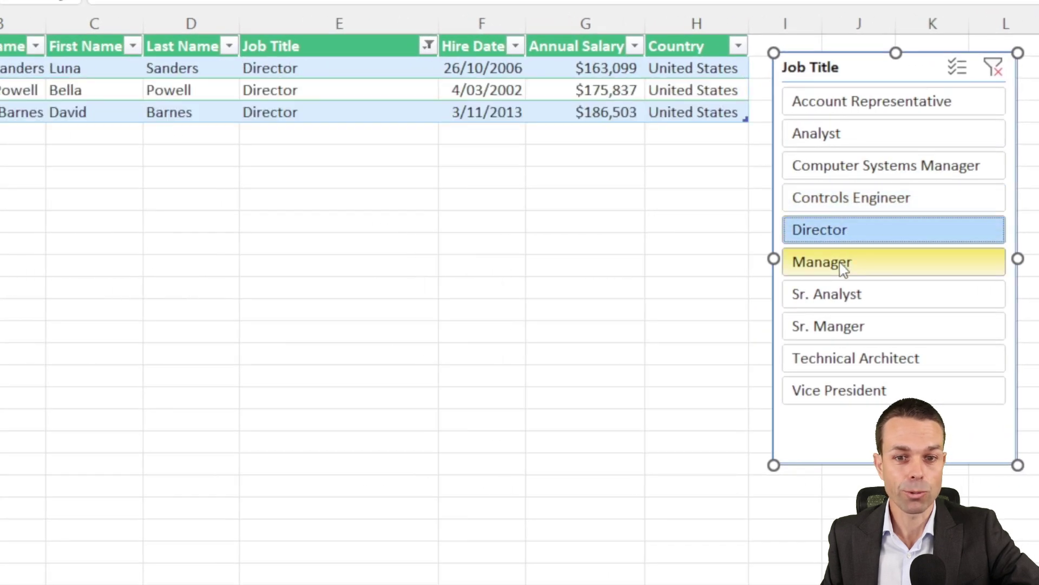
pyautogui.click(843, 265)
pyautogui.click(839, 295)
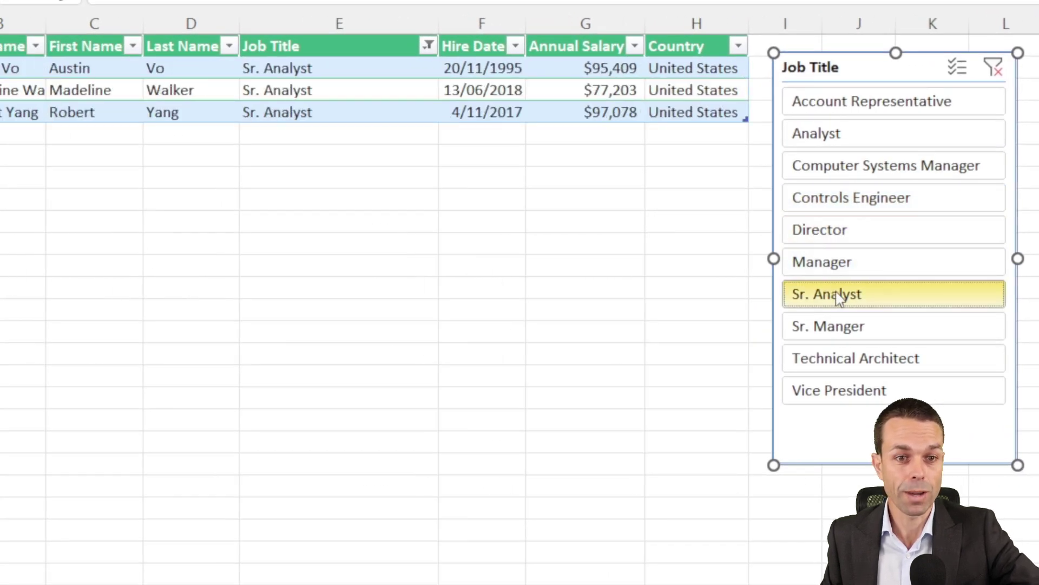
pyautogui.click(833, 327)
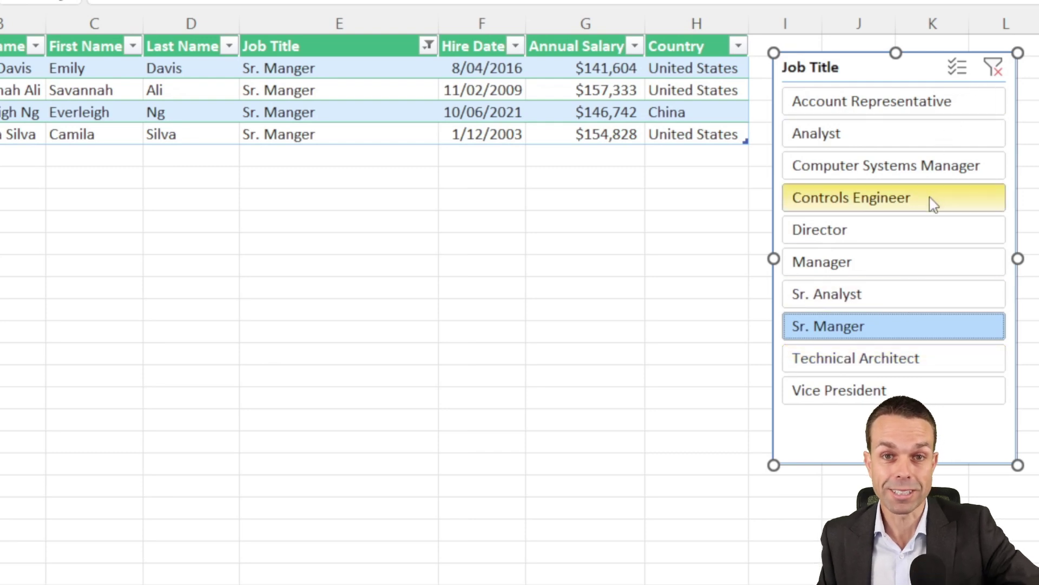
# Multi-select Sr. Analyst and Manager, then clear the filter and delete the slicer.
pyautogui.click(955, 70)
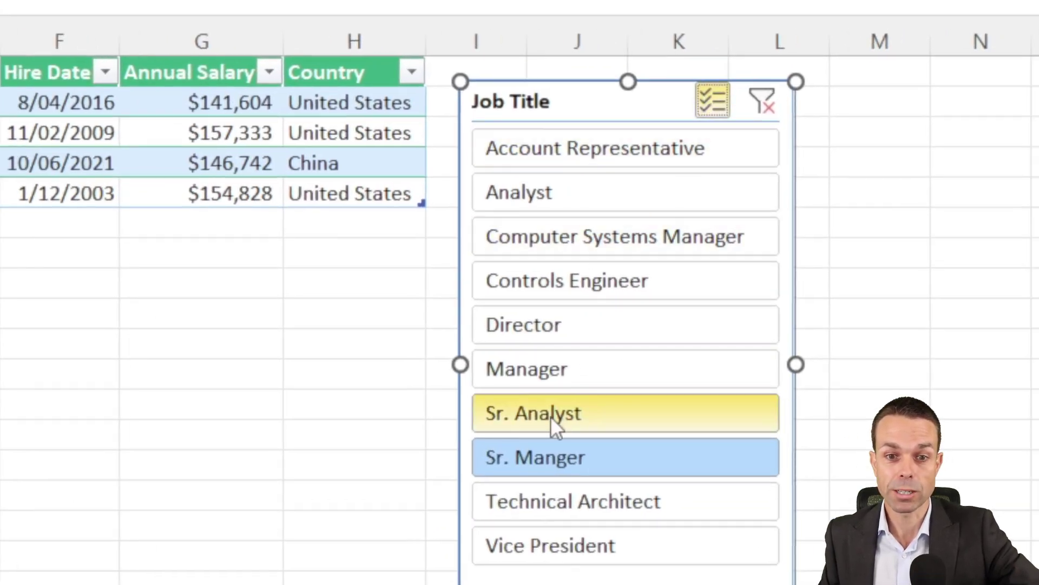
pyautogui.click(551, 416)
pyautogui.click(557, 367)
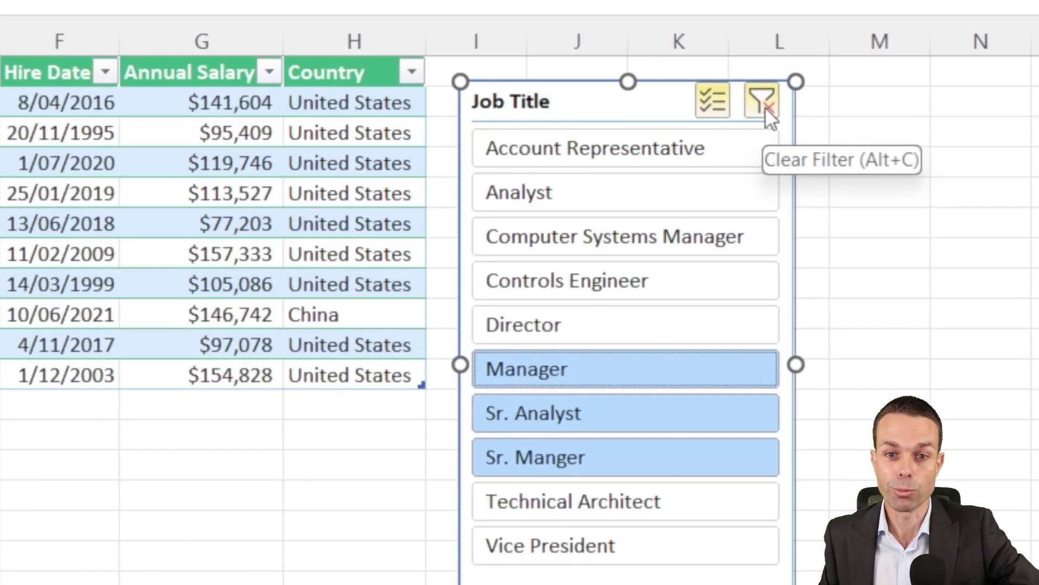
pyautogui.click(765, 106)
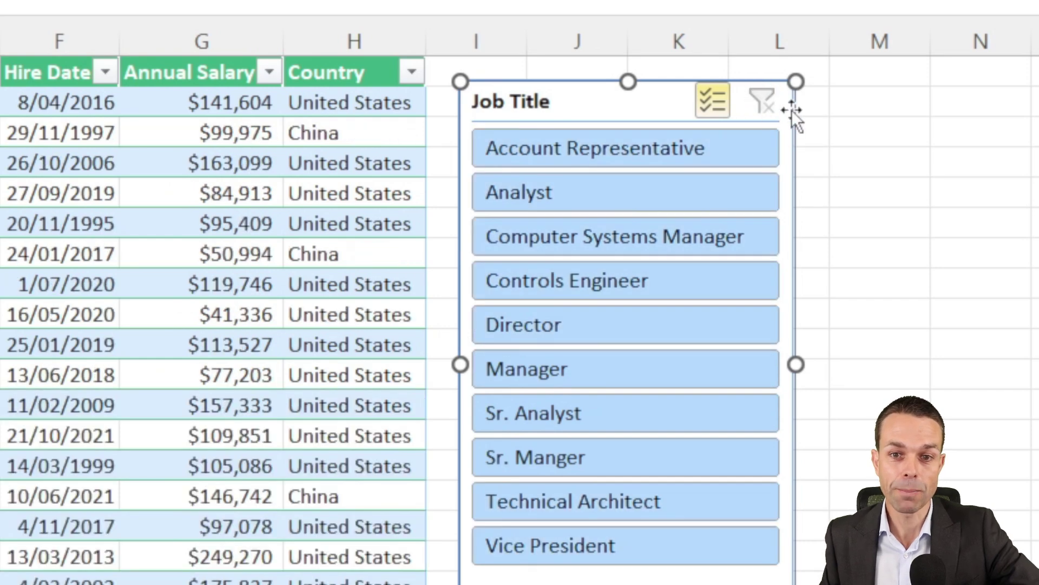
pyautogui.press('Delete')
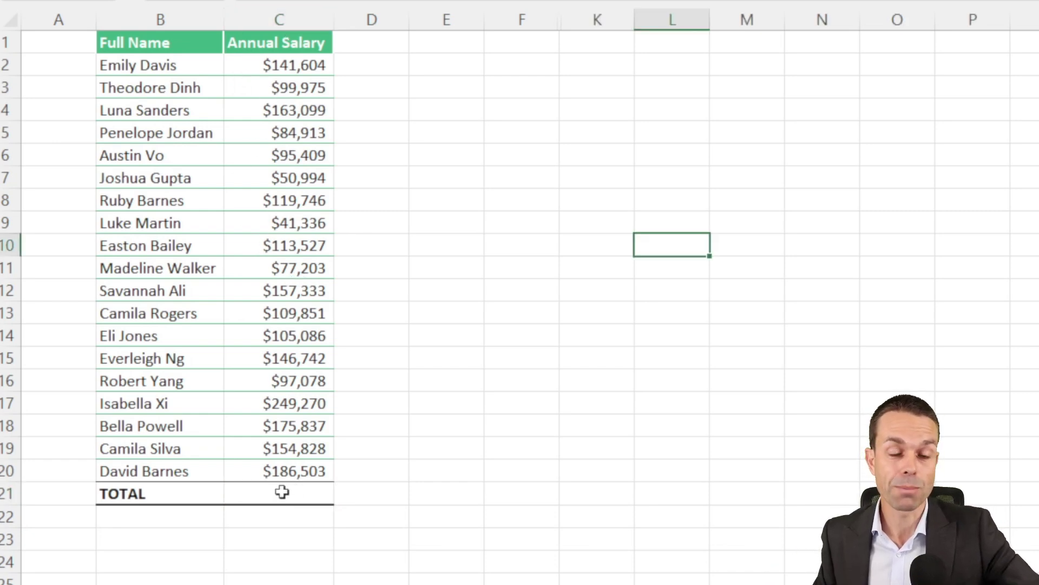
# Preview an AutoSum of the salaries in the TOTAL cell C21 with Alt+=.
pyautogui.click(282, 491)
pyautogui.hotkey('alt', '=')
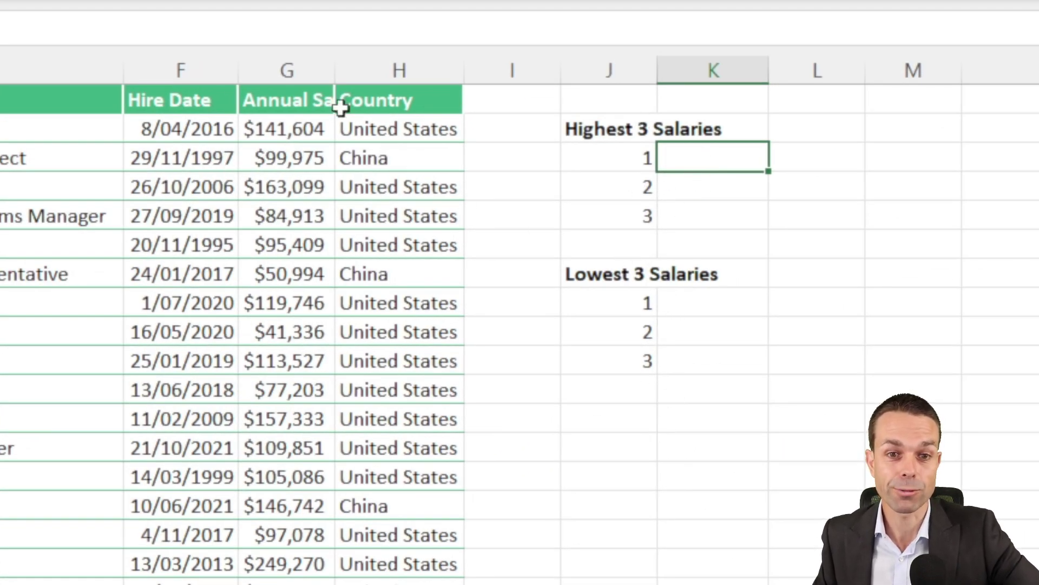
# Autofit column G, then enter =LARGE(G2:G20,J3) in the first Highest 3 Salaries slot.
pyautogui.doubleClick(334, 75)
pyautogui.write('=large')
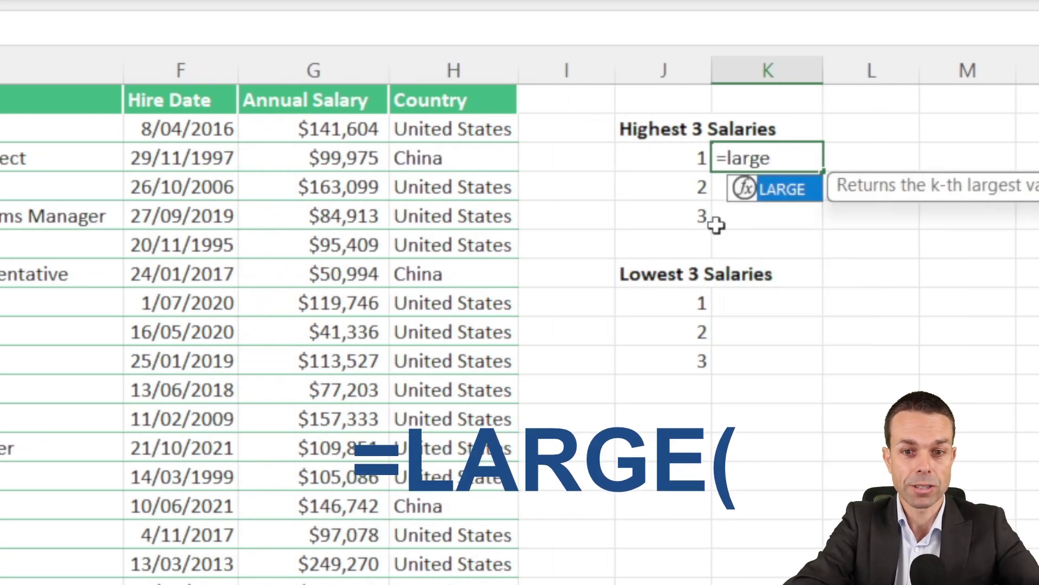
pyautogui.write('(')
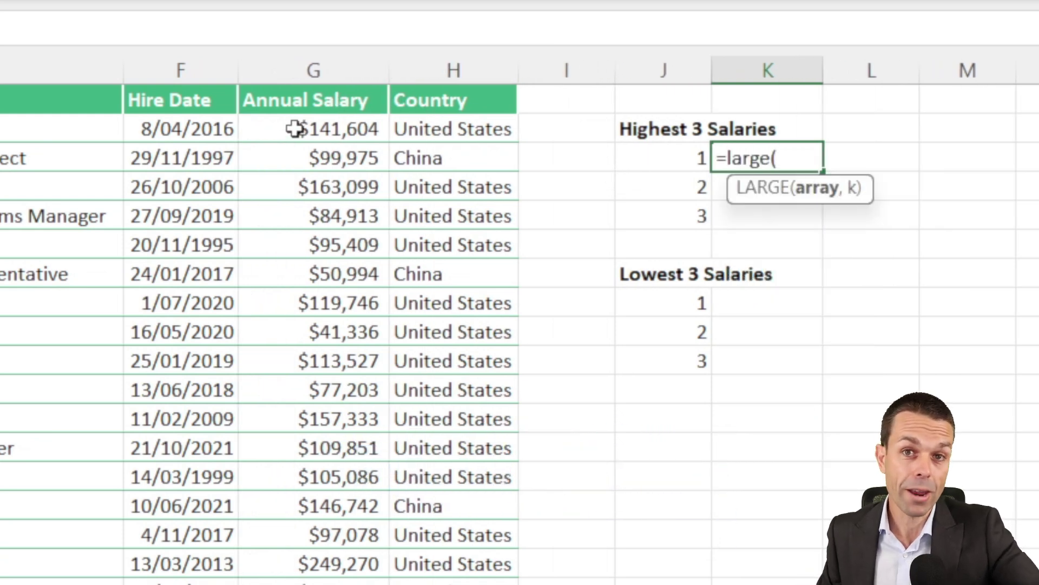
pyautogui.moveTo(313, 128); pyautogui.dragTo(314, 584)
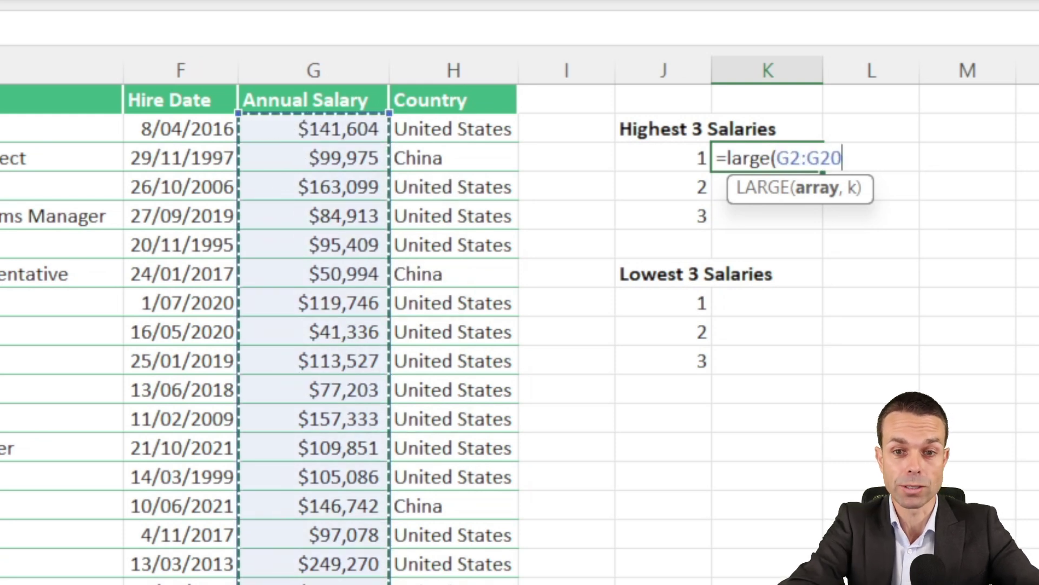
pyautogui.write(',')
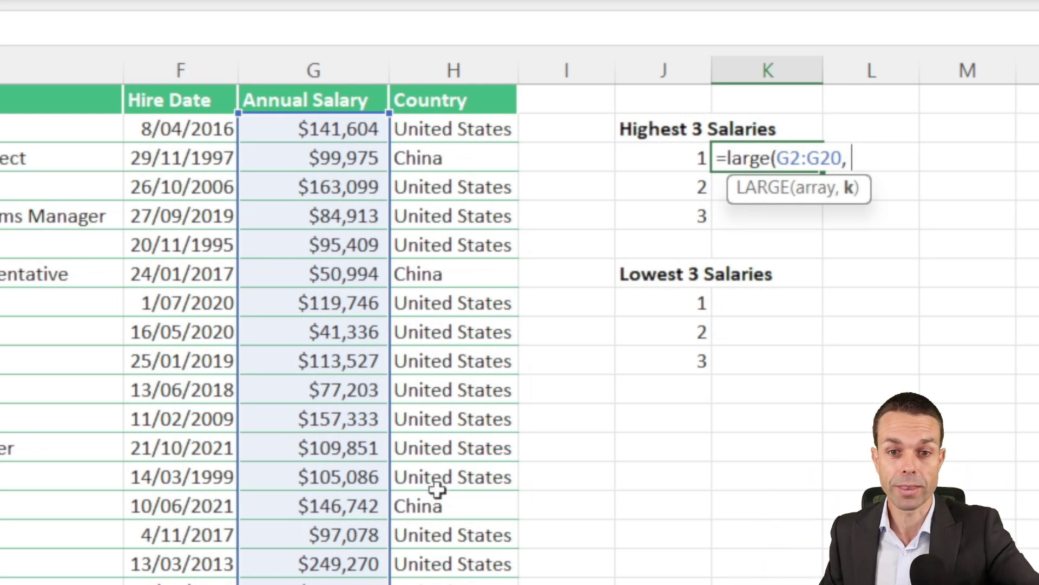
pyautogui.click(681, 159)
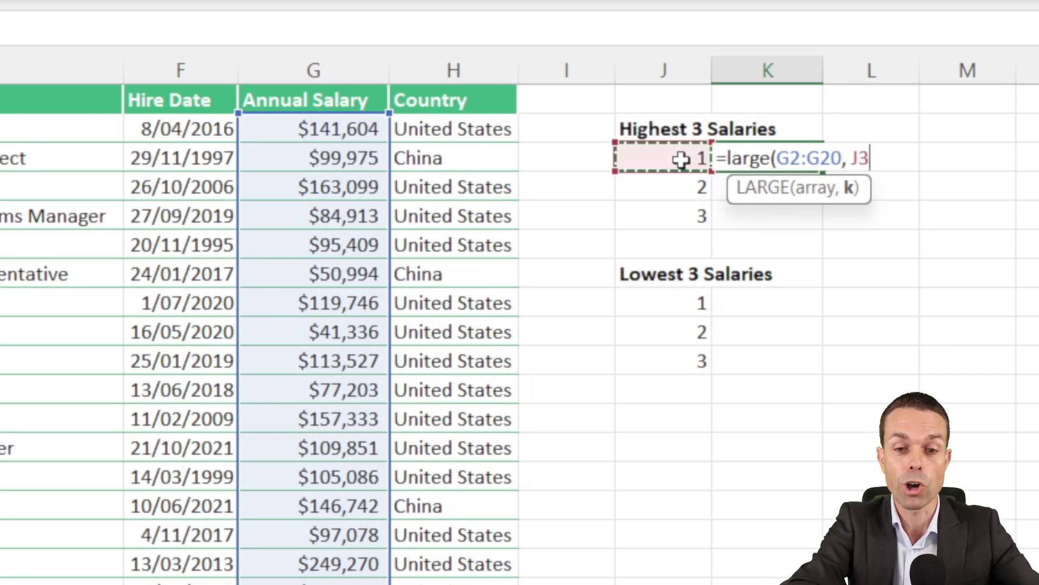
pyautogui.hotkey('ctrl', 'Return')
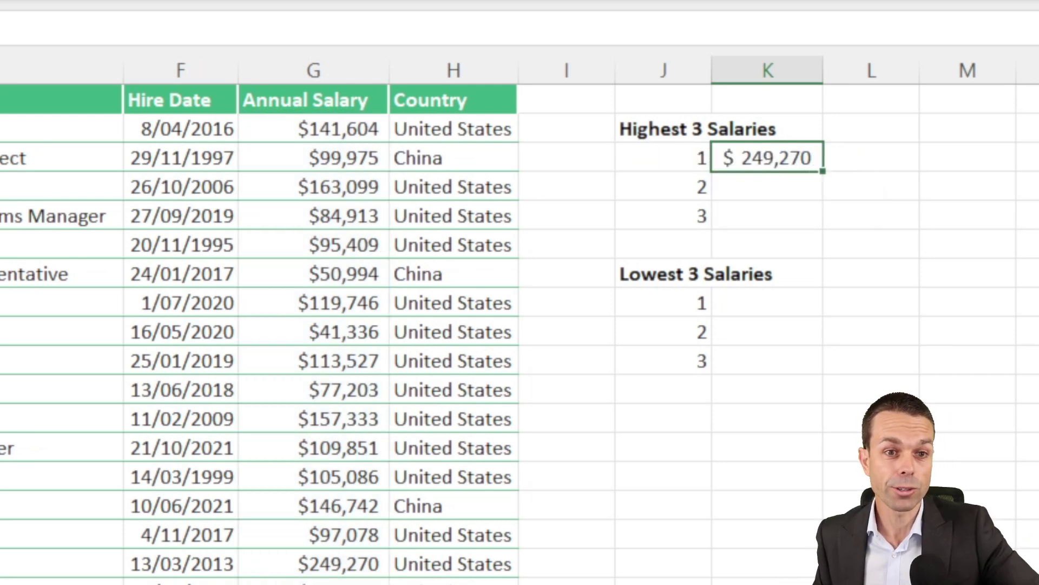
# Lock the LARGE formula's range to $G$2:$G$20 and recheck it.
pyautogui.moveTo(223, 51); pyautogui.dragTo(299, 52)
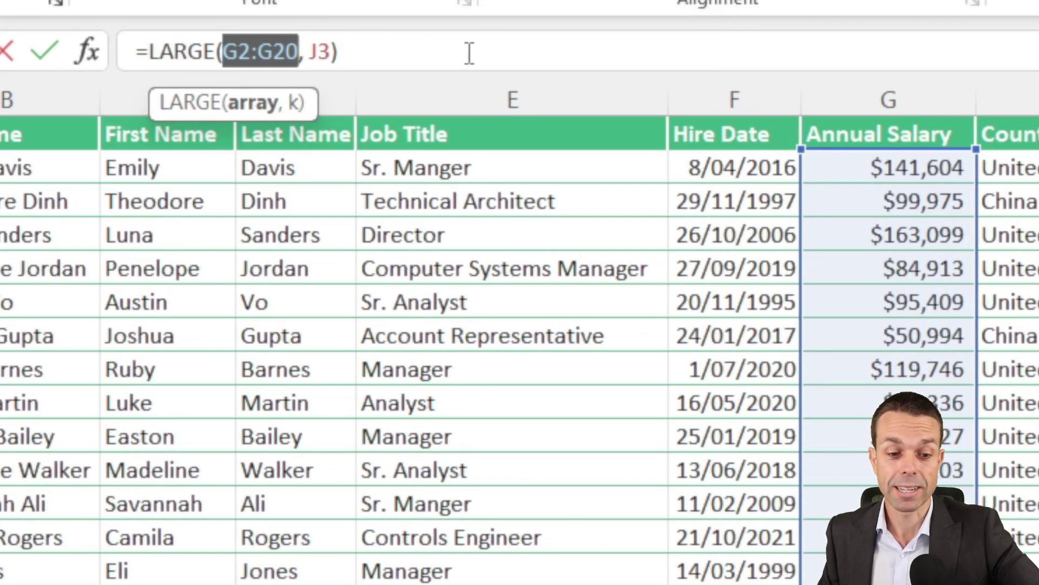
pyautogui.press('F4')
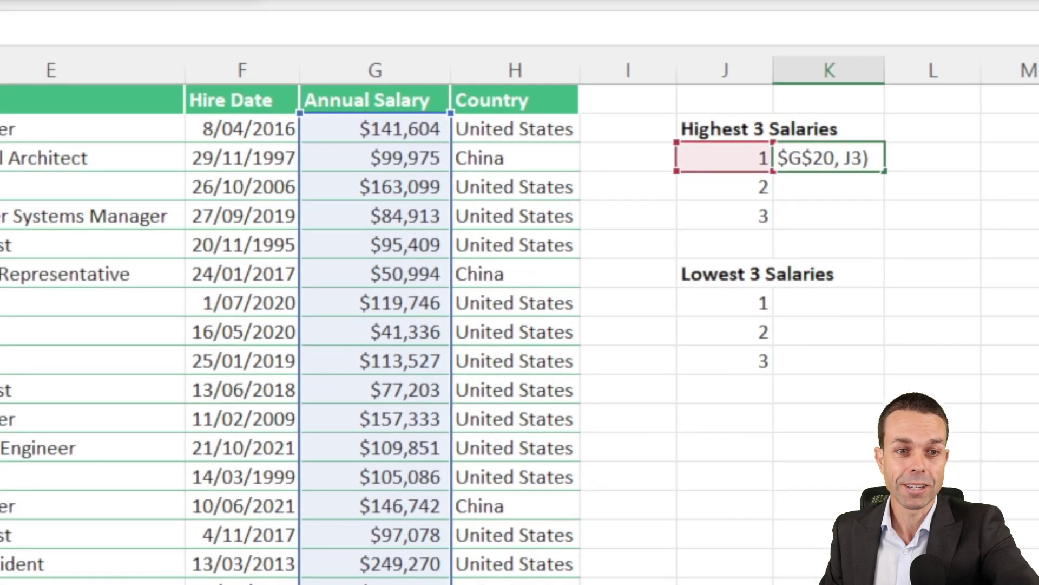
pyautogui.press('Return')
pyautogui.click(848, 157)
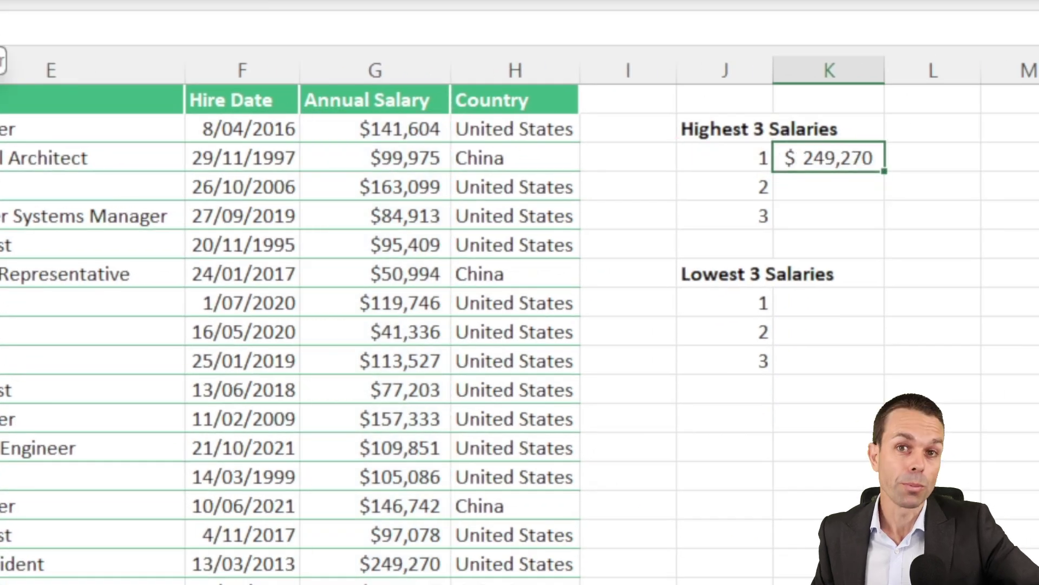
pyautogui.press('F2')
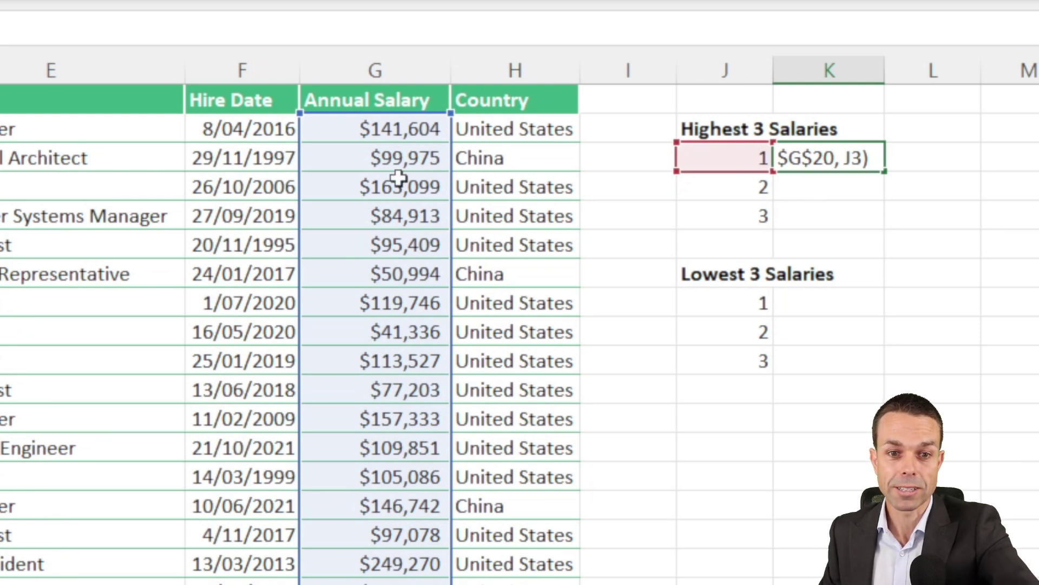
pyautogui.press('Return')
# Fill the LARGE formula down to ranks 2 and 3, giving $186,503 and $175,837.
pyautogui.click(839, 154)
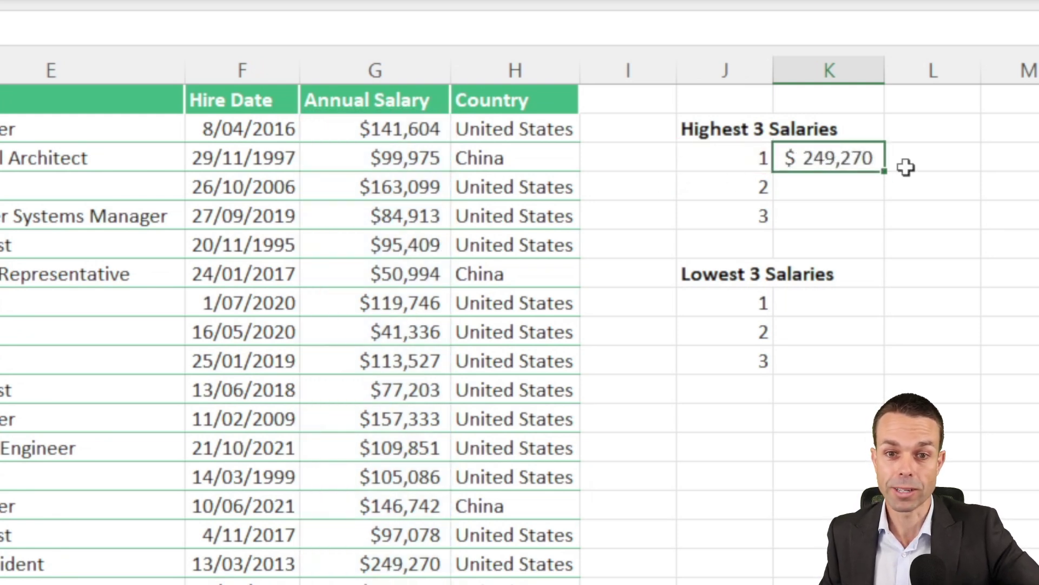
pyautogui.moveTo(884, 178); pyautogui.dragTo(888, 233)
pyautogui.click(920, 192)
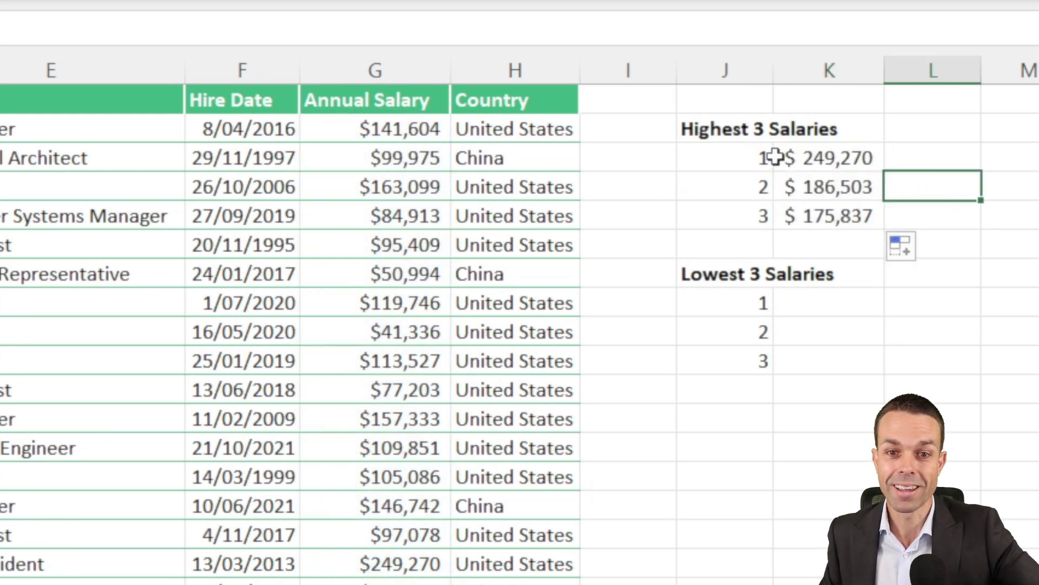
pyautogui.click(852, 157)
pyautogui.click(747, 156)
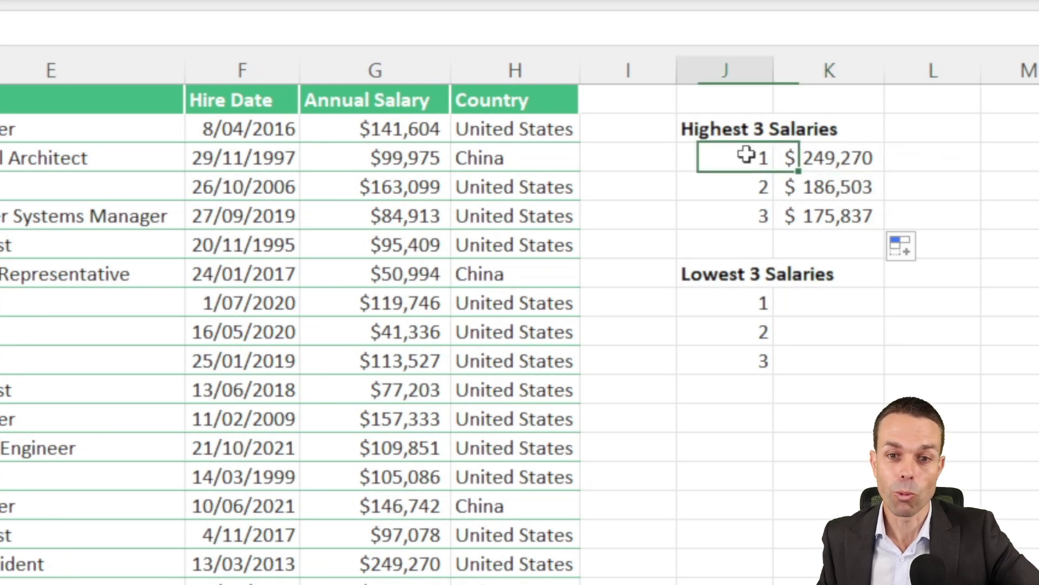
pyautogui.click(747, 192)
pyautogui.press('Down')
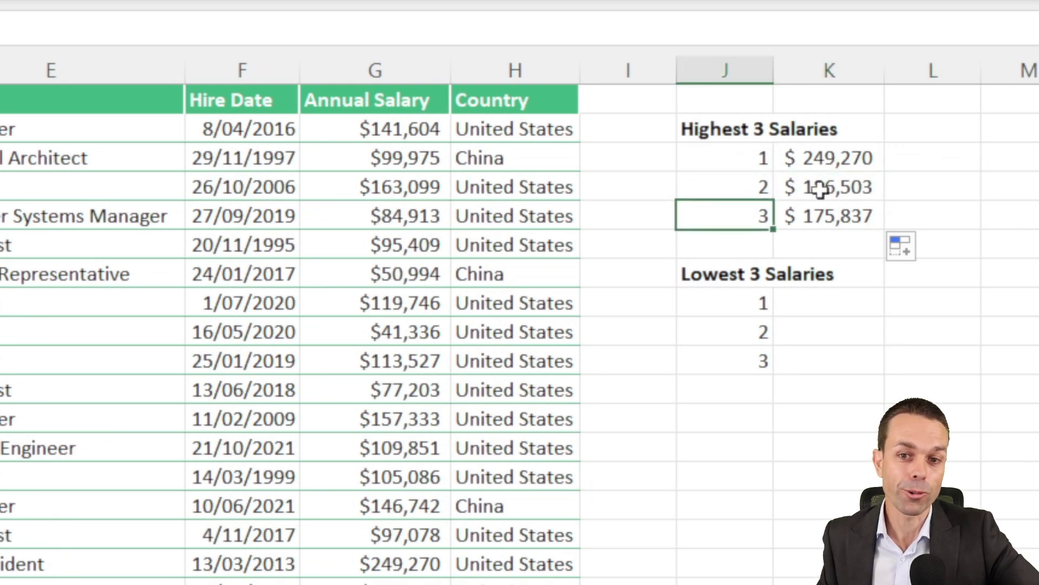
pyautogui.click(819, 303)
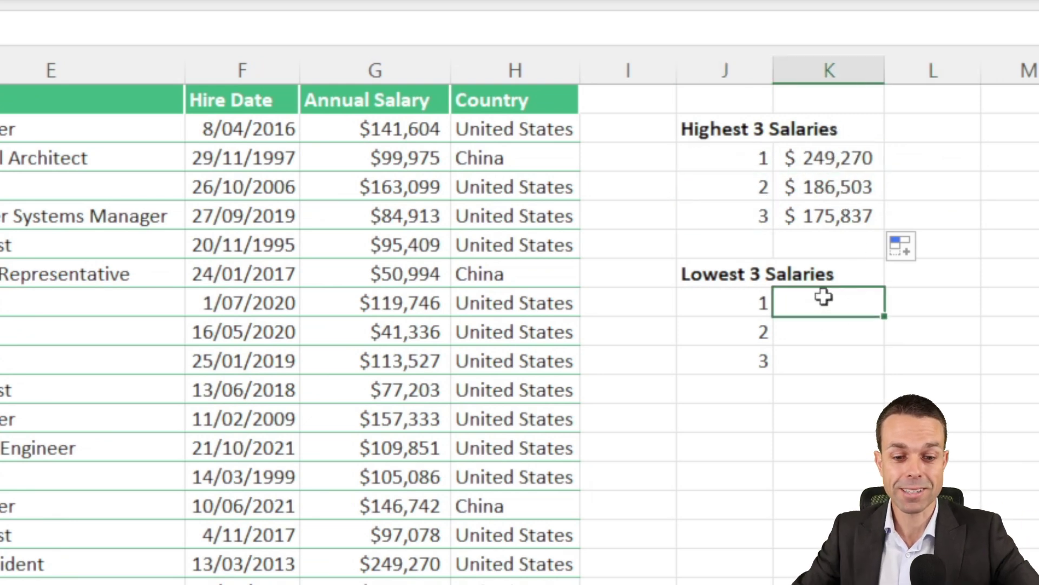
# Enter =SMALL($G$2:$G$20,J8) and fill it down, giving $41,336, $50,994 and $77,203.
pyautogui.write('=')
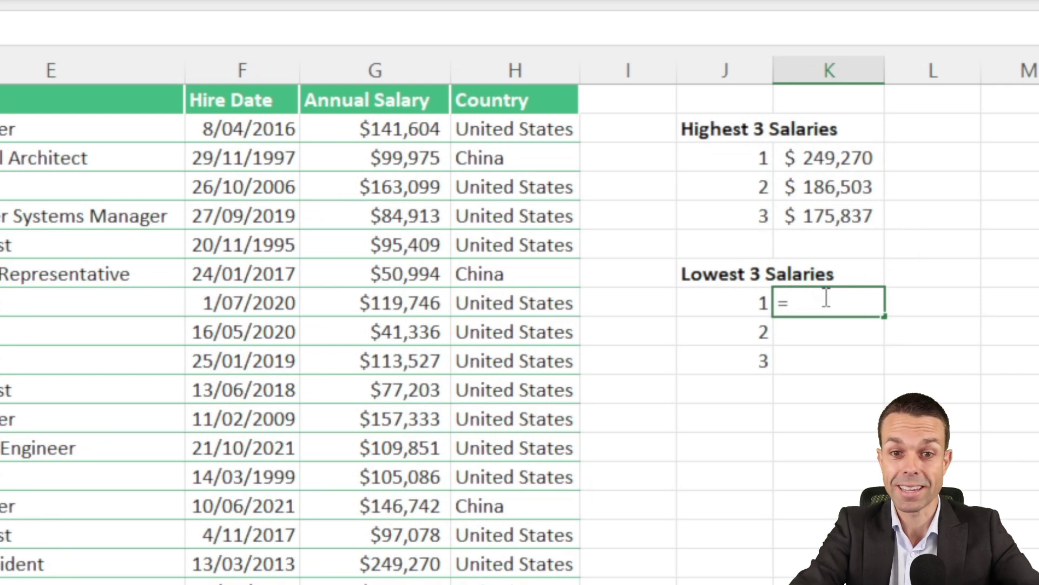
pyautogui.write('small')
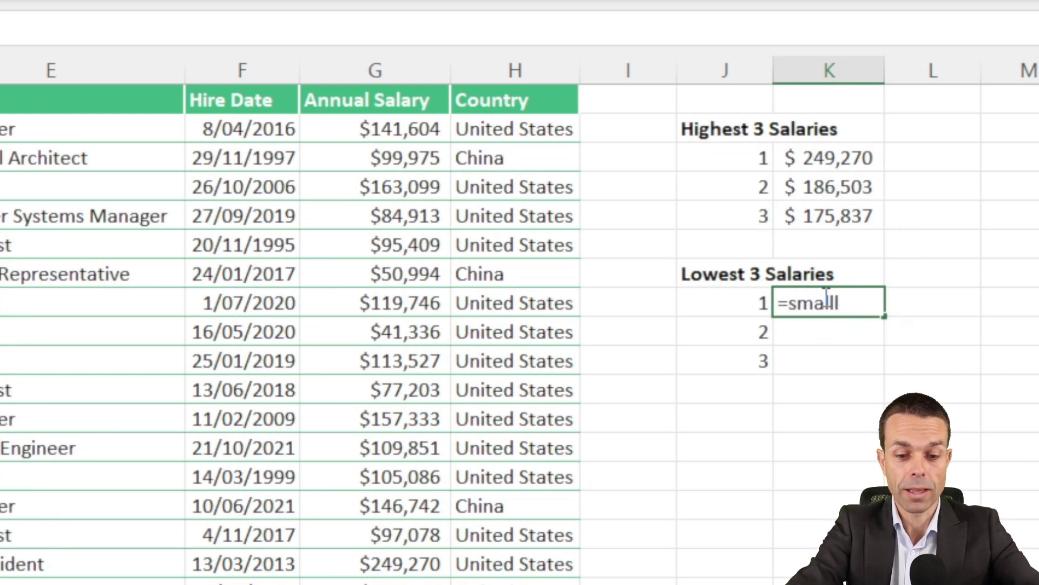
pyautogui.write('(')
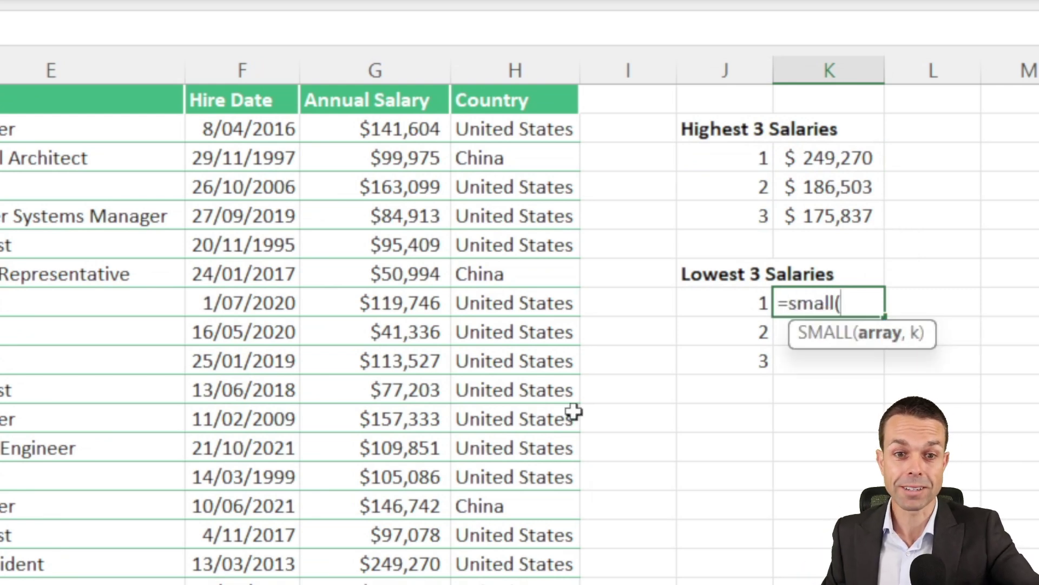
pyautogui.moveTo(404, 129); pyautogui.dragTo(419, 583)
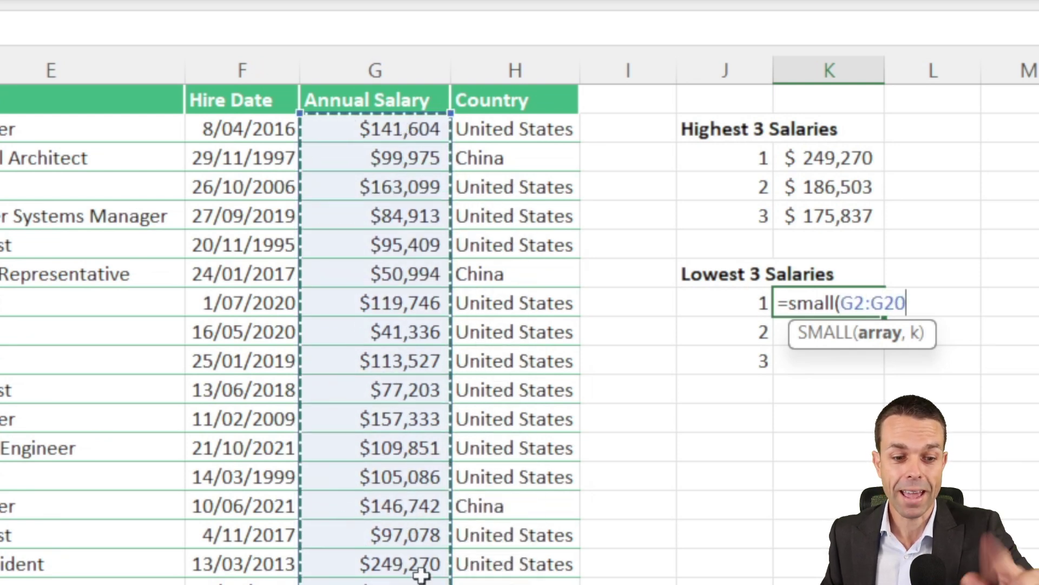
pyautogui.press('F4')
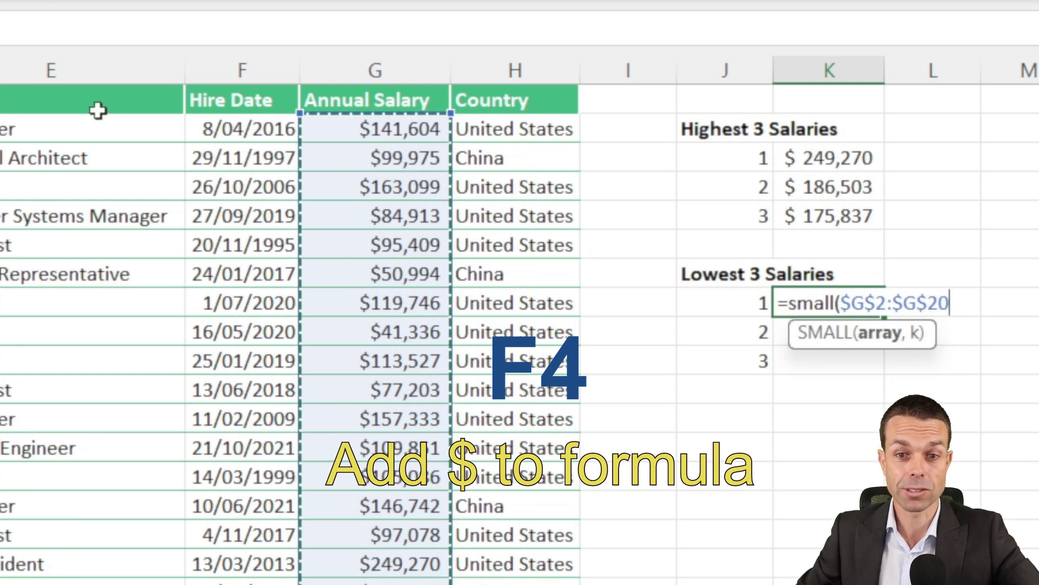
pyautogui.write(',')
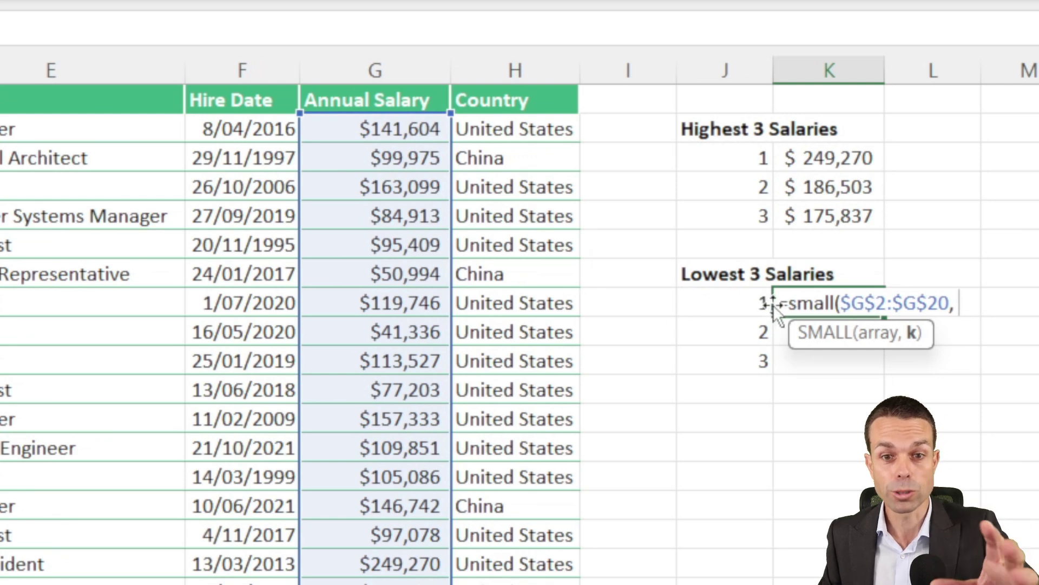
pyautogui.click(736, 304)
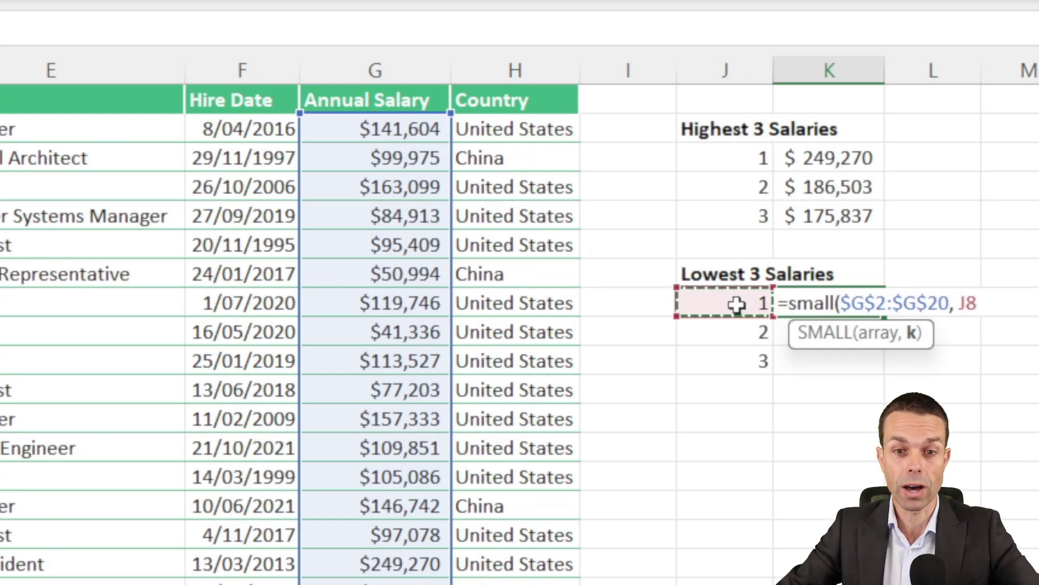
pyautogui.write(')')
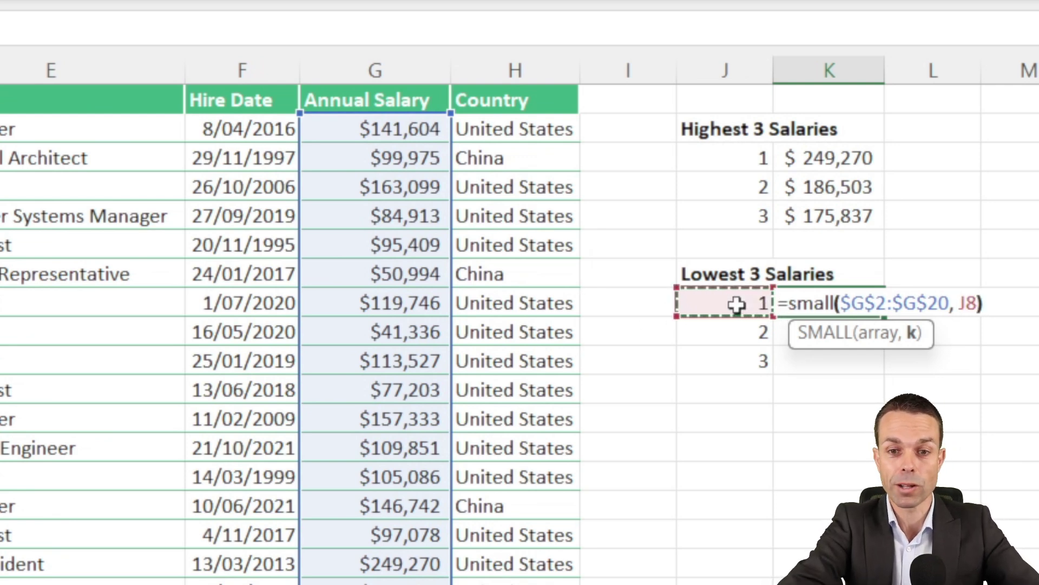
pyautogui.press('Return')
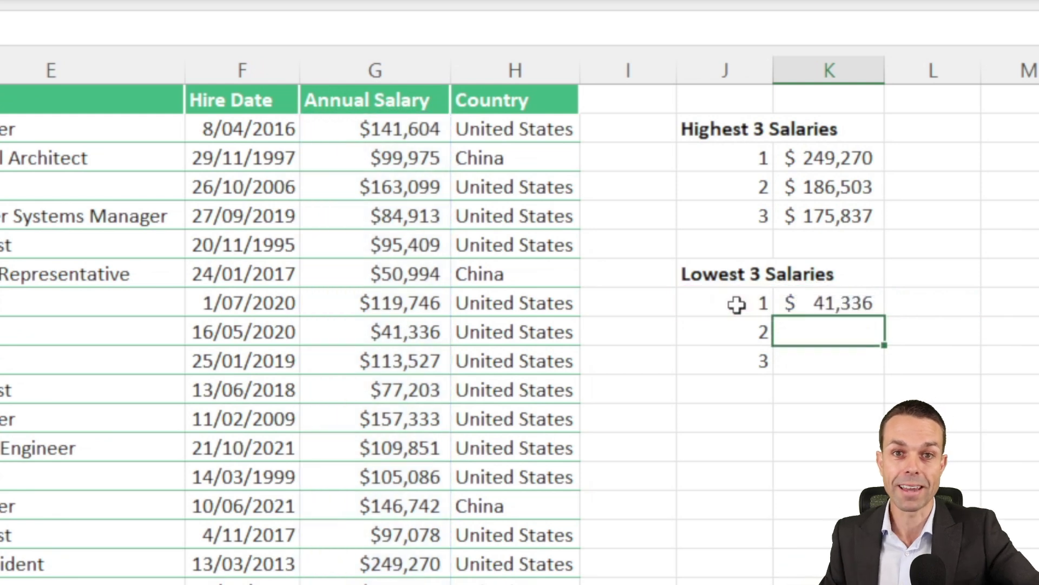
pyautogui.click(851, 302)
pyautogui.moveTo(888, 316); pyautogui.dragTo(870, 357)
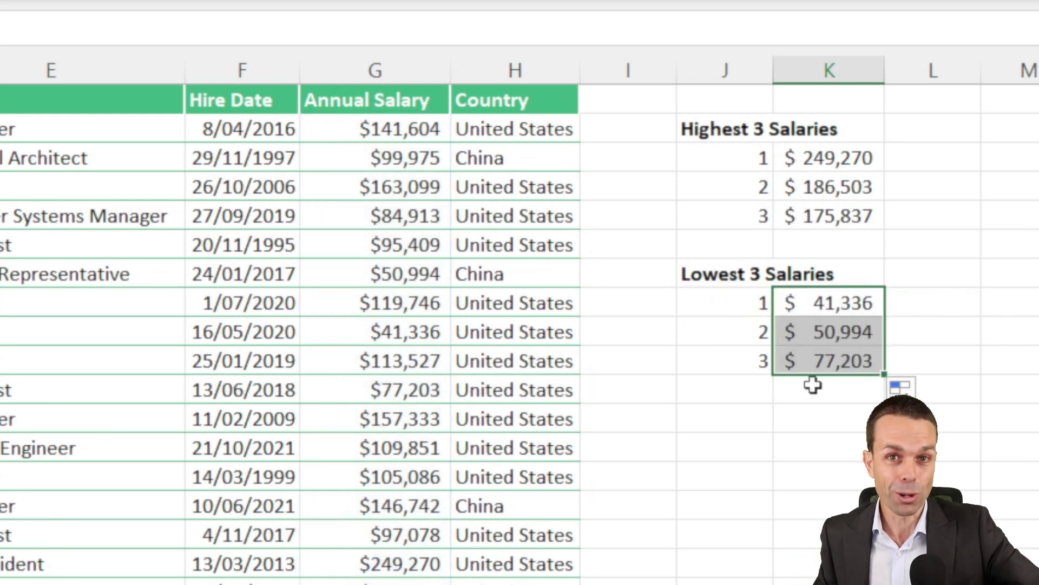
pyautogui.click(842, 395)
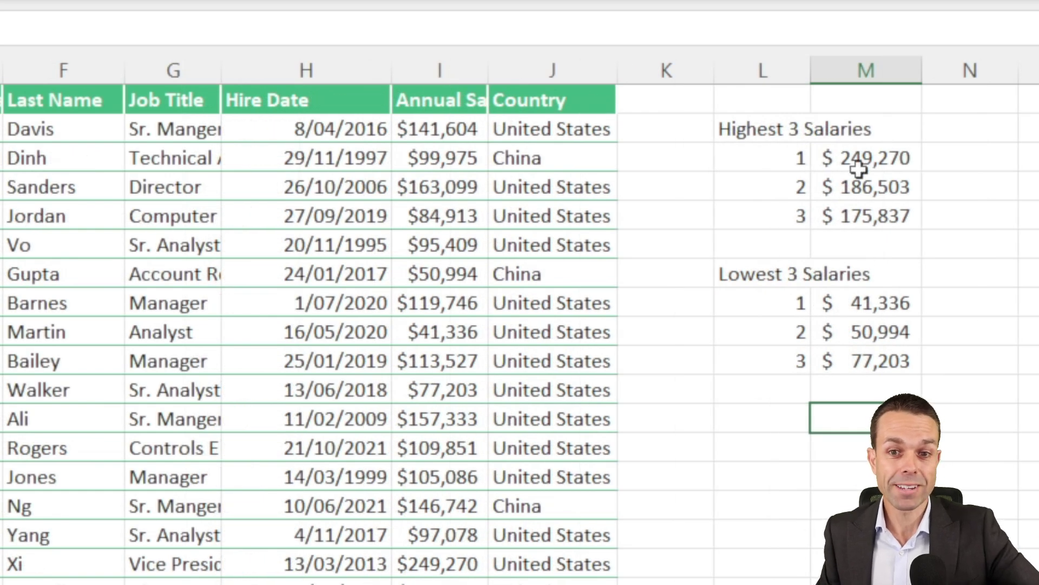
# Trace the top salary formula's precedents (Ctrl+[) and dependents (Ctrl+]), widening column I.
pyautogui.click(866, 160)
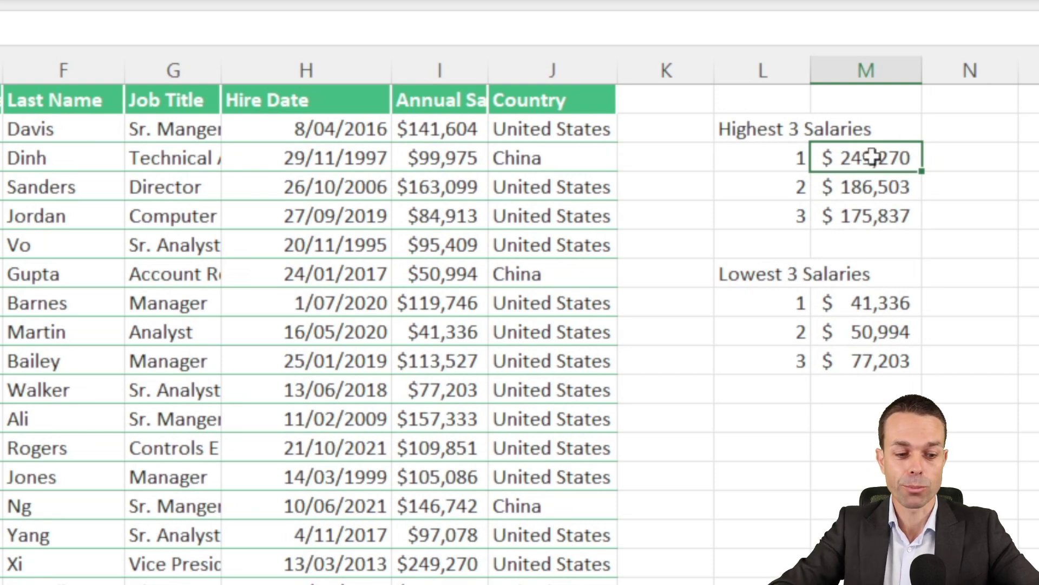
pyautogui.hotkey('ctrl', '[')
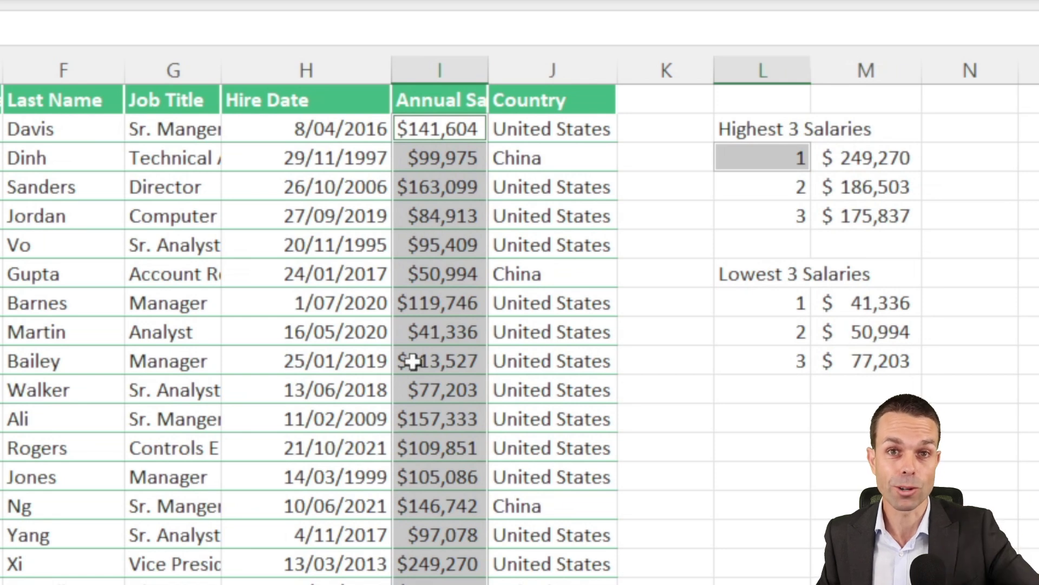
pyautogui.click(453, 161)
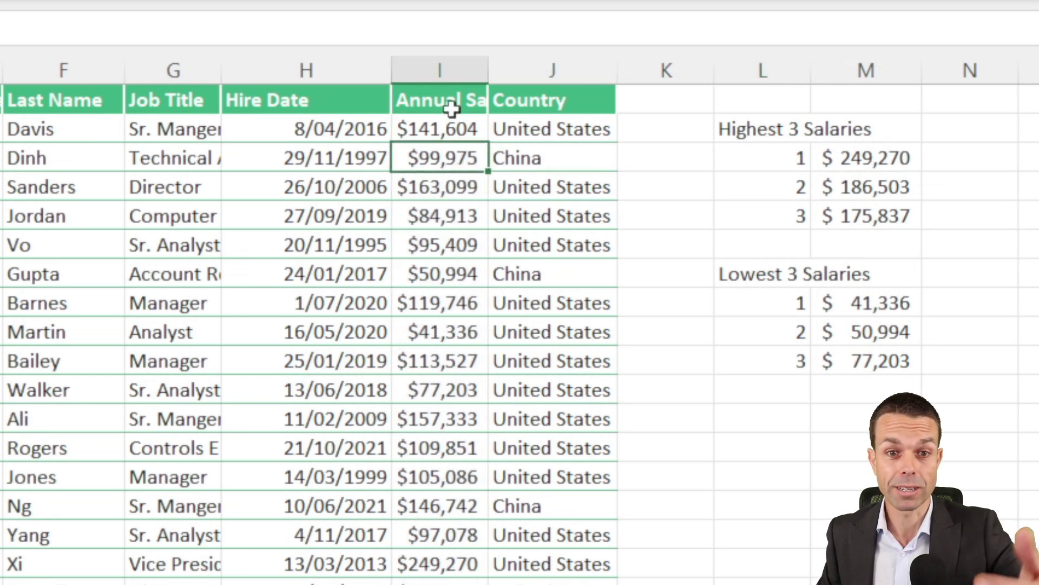
pyautogui.moveTo(488, 69); pyautogui.dragTo(535, 71)
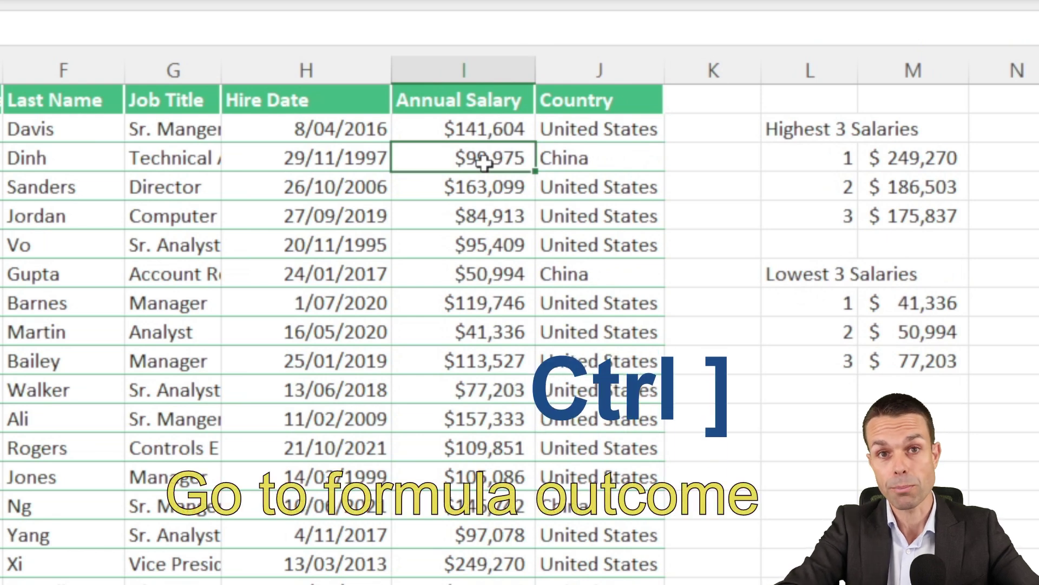
pyautogui.hotkey('ctrl', ']')
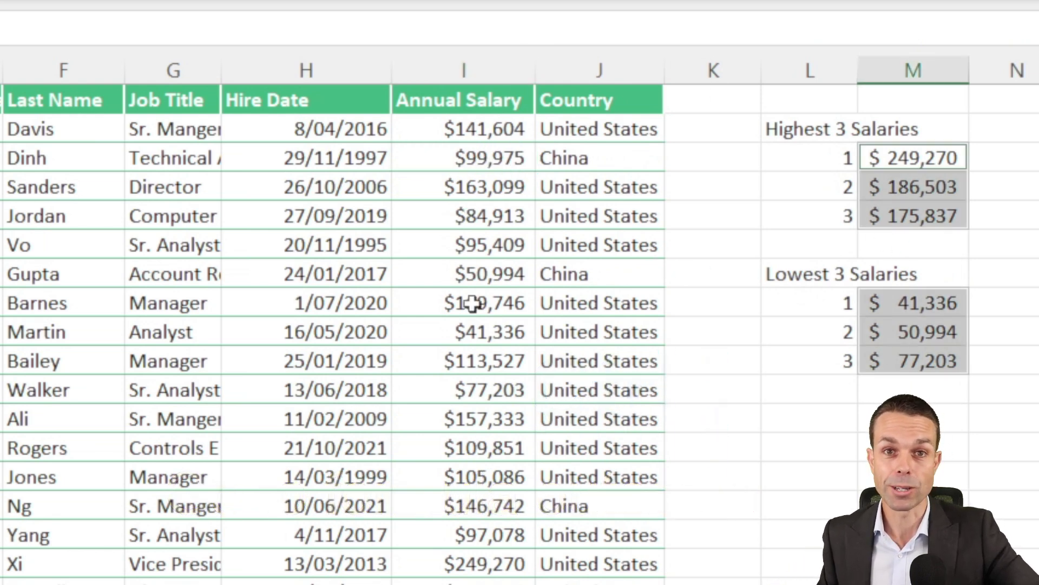
pyautogui.click(915, 158)
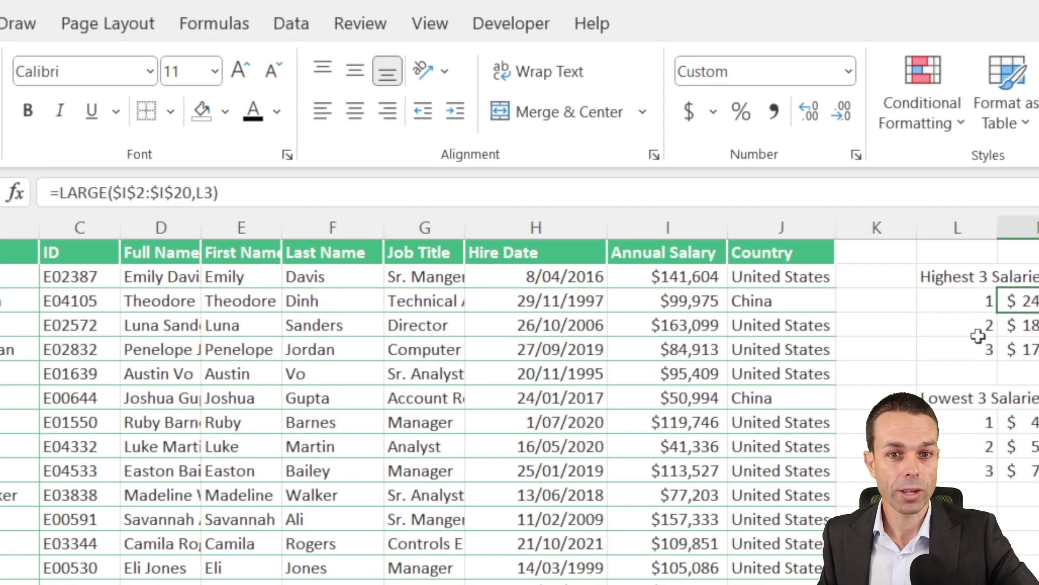
# Switch on Show Formulas and inspect the =LARGE($I$2:$I$20,…) and =SMALL formulas beside the salary column.
pyautogui.click(208, 22)
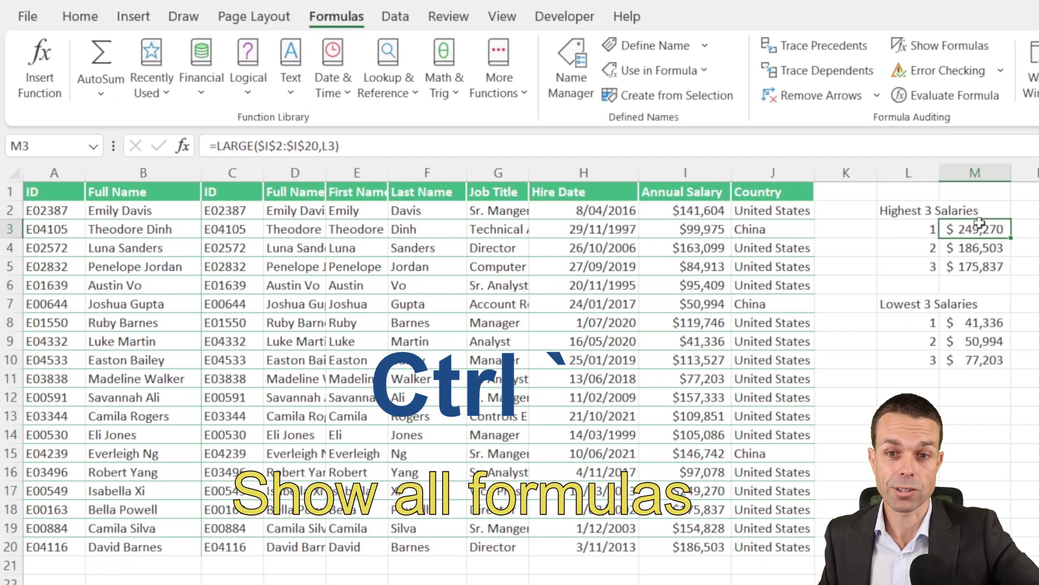
pyautogui.hotkey('ctrl', '`')
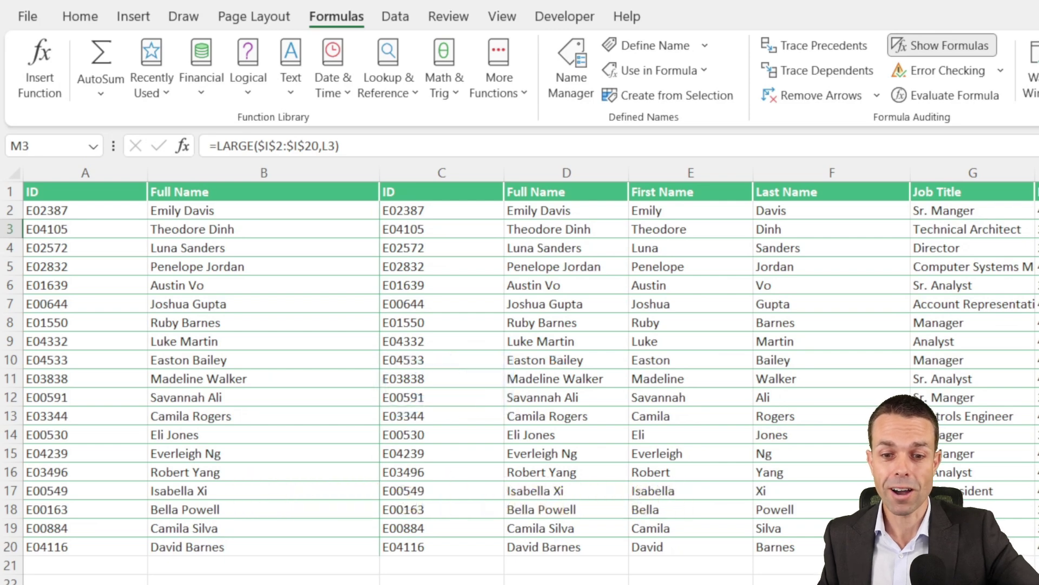
pyautogui.hscroll(5, 773, 334)
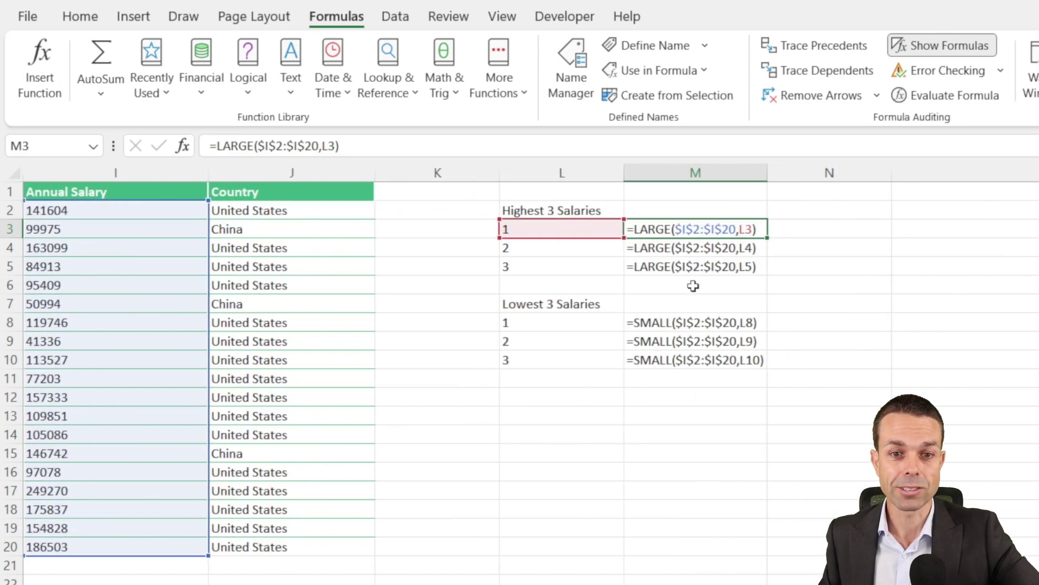
pyautogui.click(693, 286)
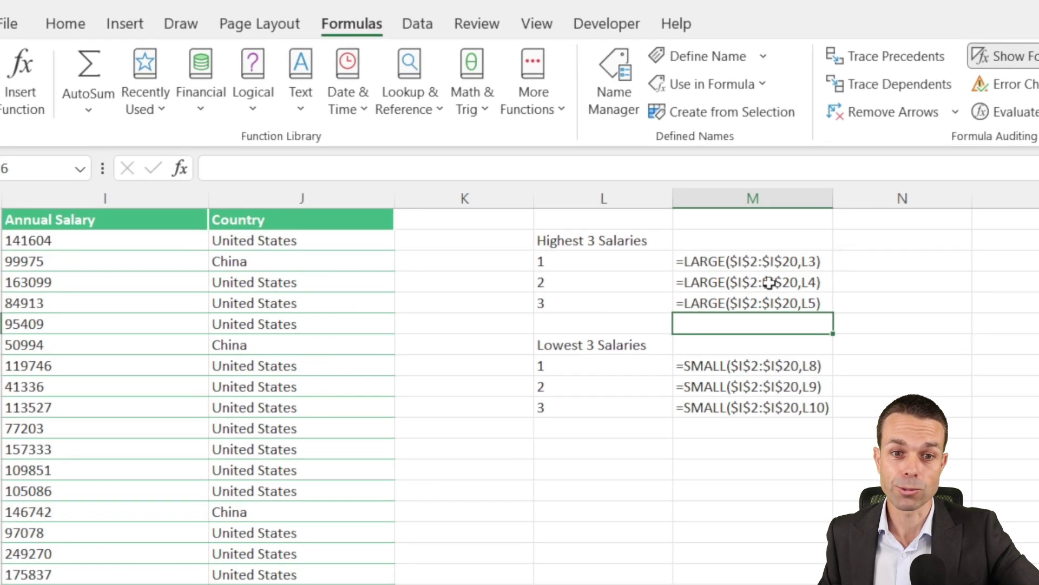
pyautogui.click(692, 232)
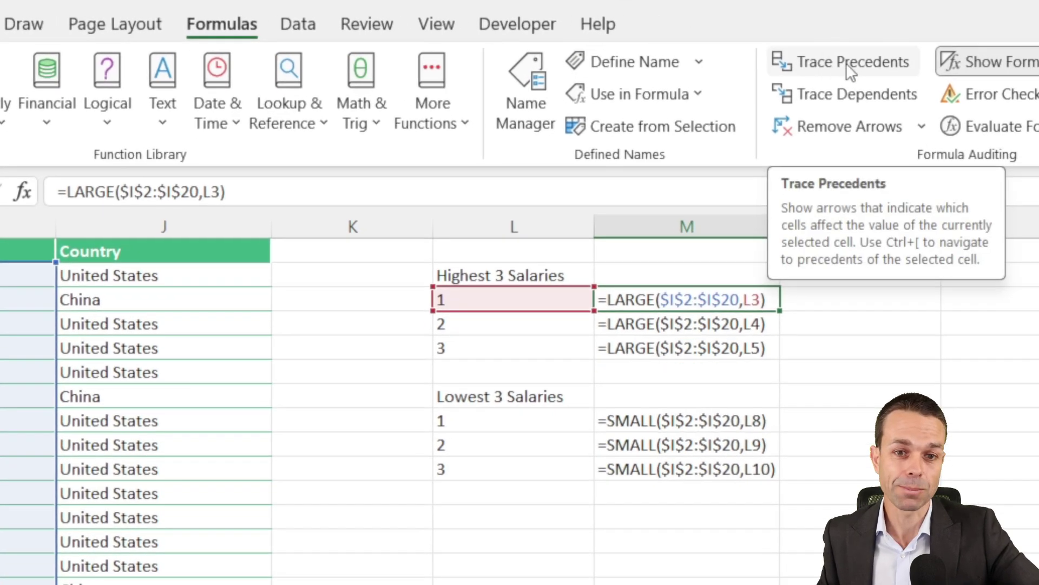
# Trace the top-salary formula's precedents, remove the arrows, then trace them again with Alt T U T.
pyautogui.click(846, 64)
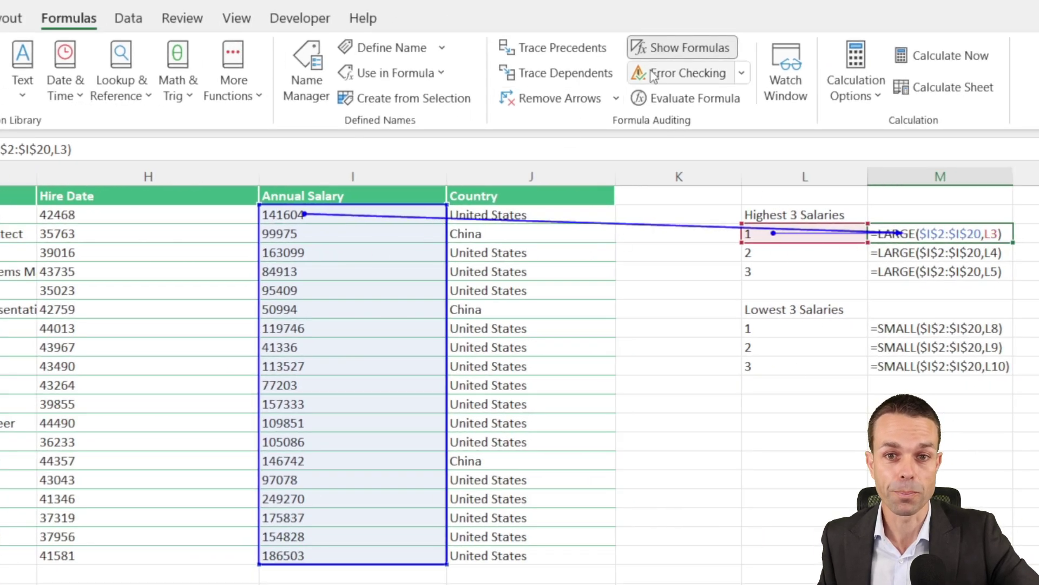
pyautogui.click(565, 103)
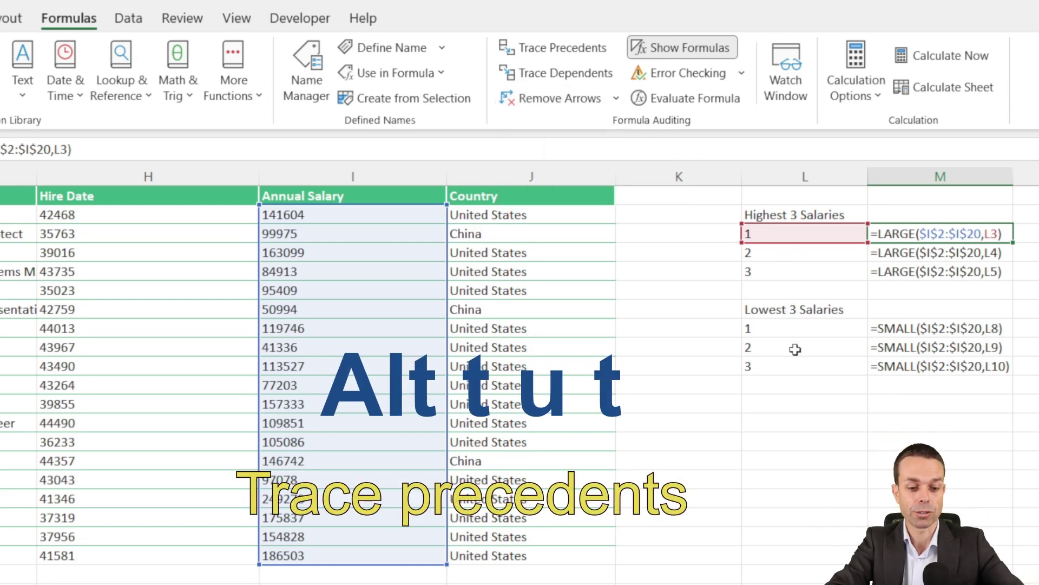
pyautogui.press('alt')
pyautogui.press('t')
pyautogui.press('u')
pyautogui.press('t')
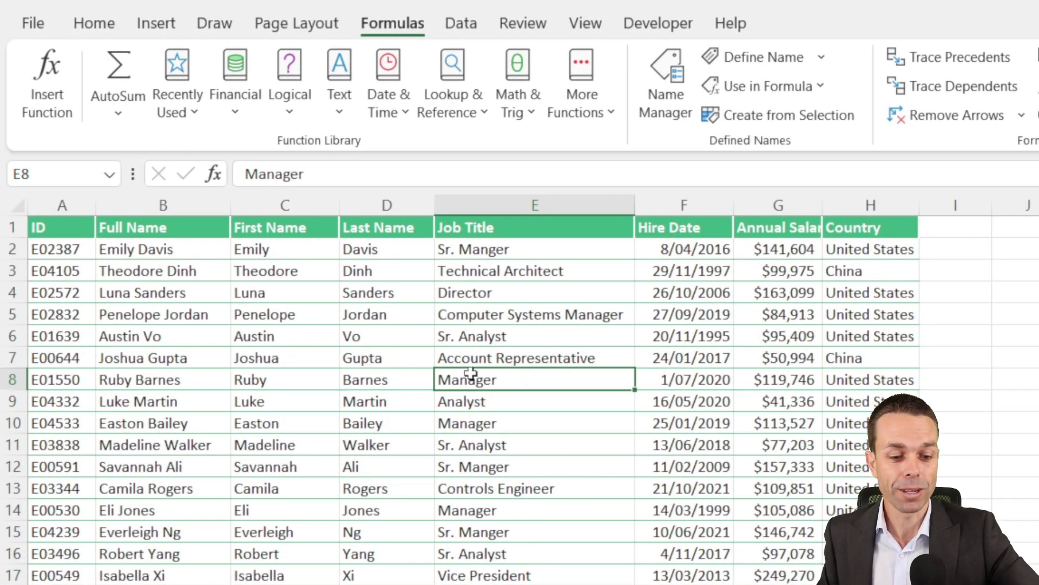
# Insert a PivotTable from the employee table onto a New Worksheet using Alt N V T.
pyautogui.press('alt')
pyautogui.press('n')
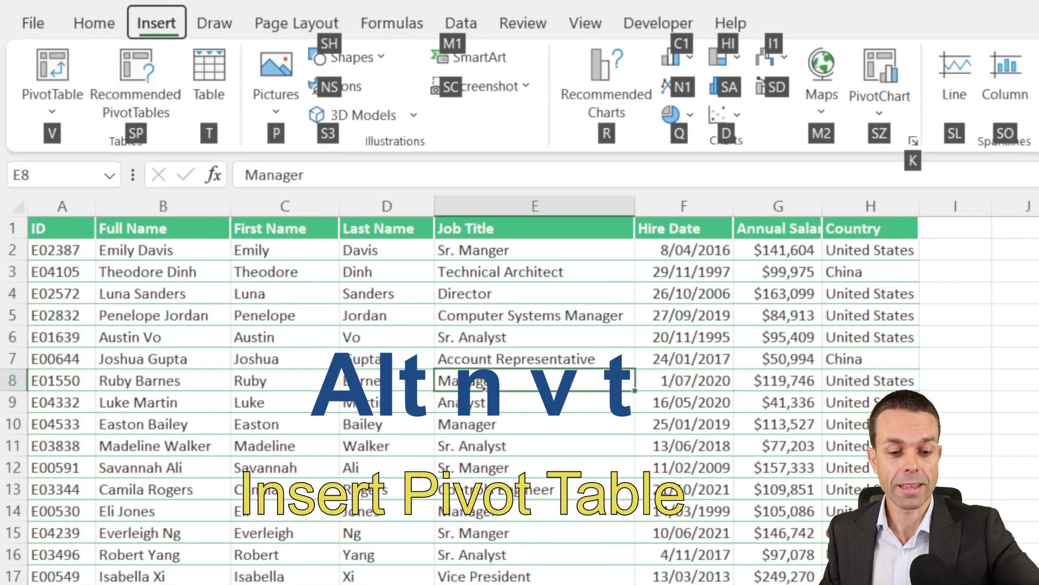
pyautogui.press('v')
pyautogui.press('t')
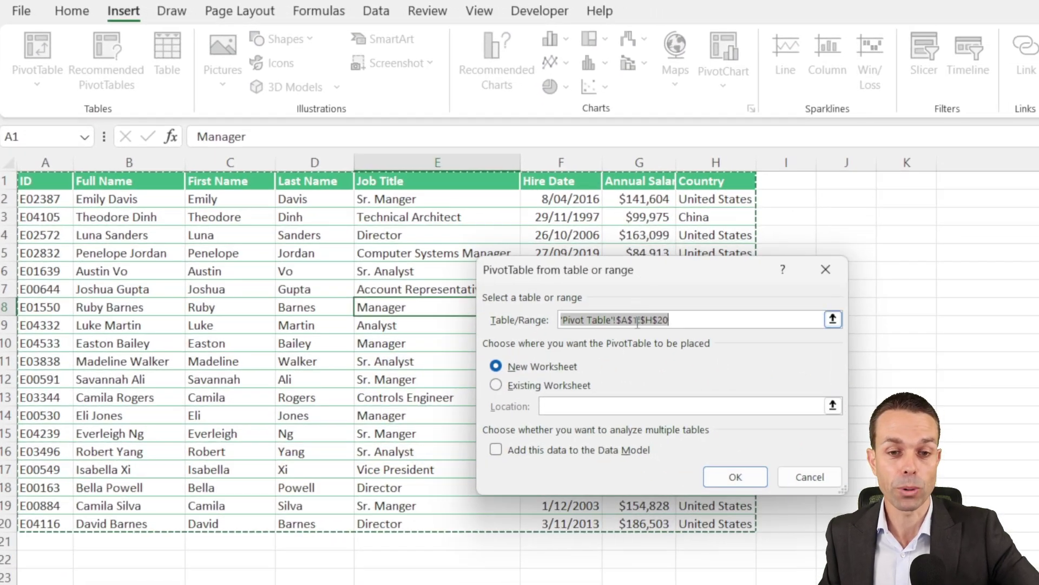
pyautogui.moveTo(684, 292); pyautogui.dragTo(752, 290)
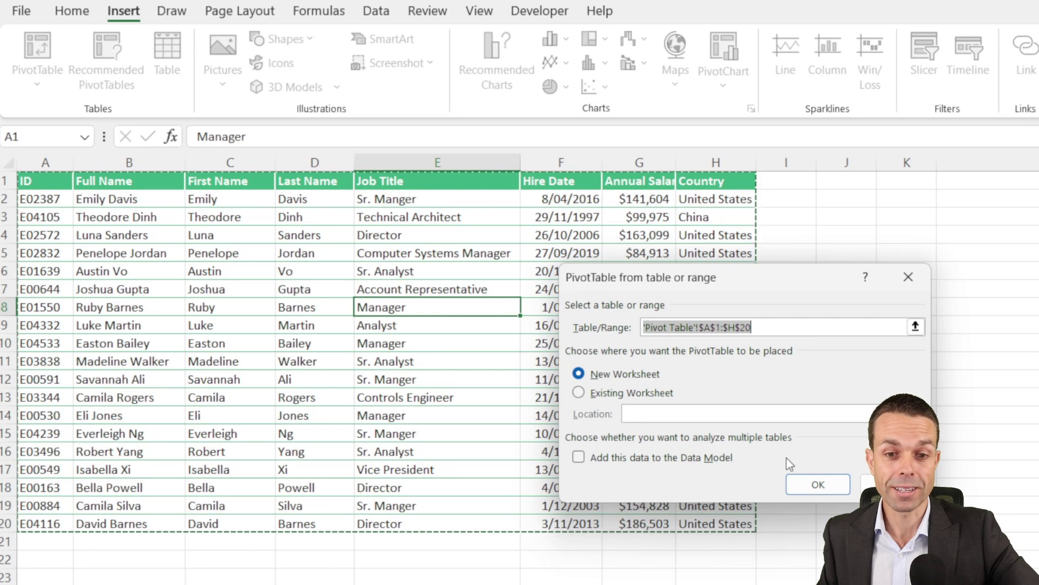
pyautogui.click(818, 486)
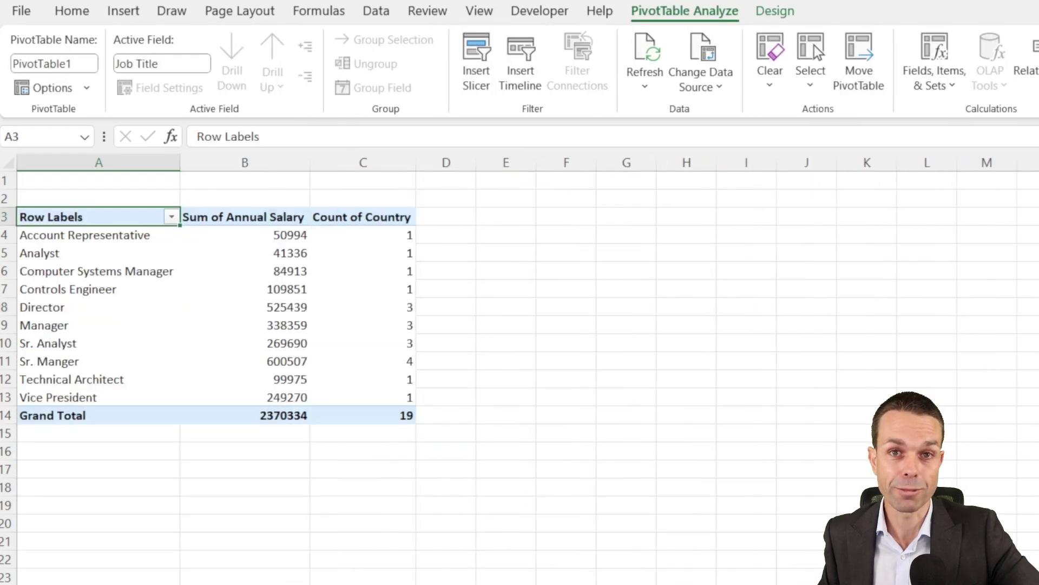